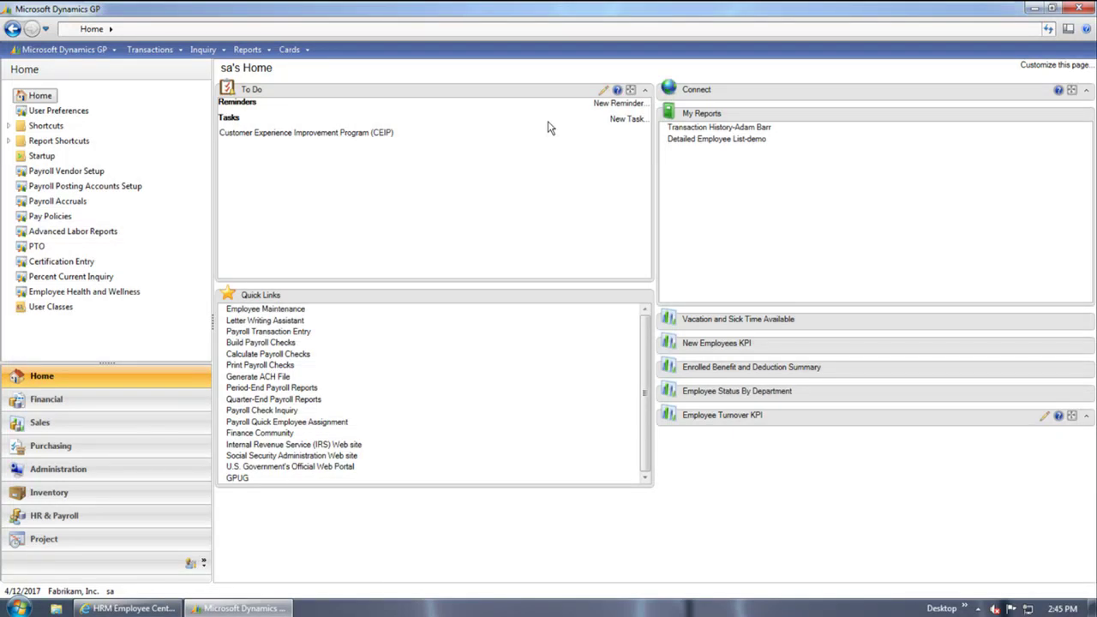
# View the New Employees KPI report from the home page, close its browser tab, and switch back to Microsoft Dynamics GP
pyautogui.click(843, 344)
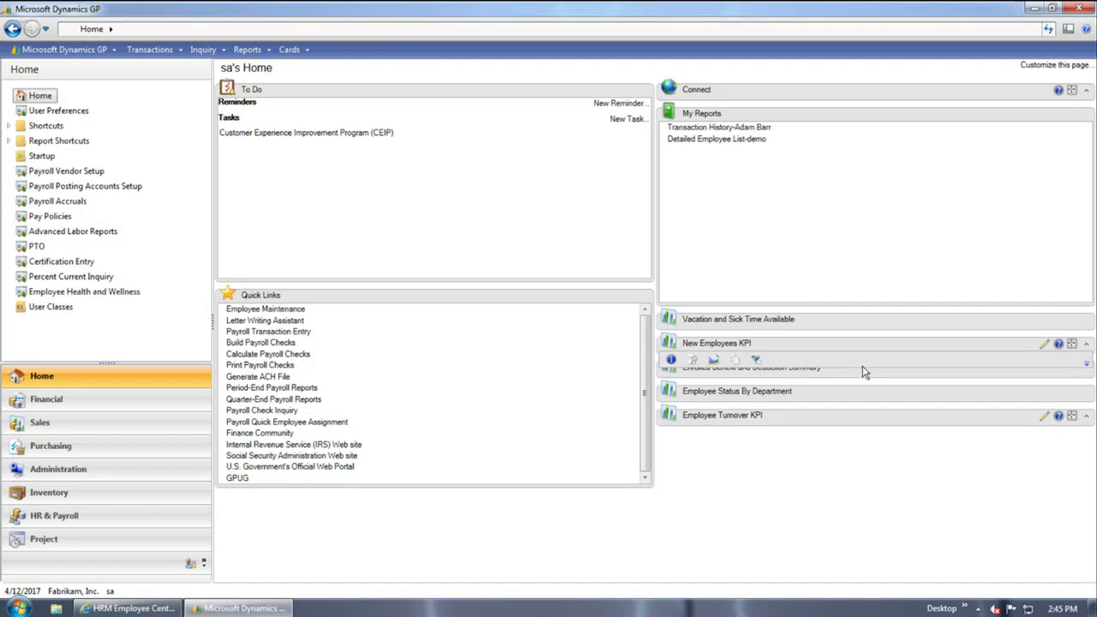
pyautogui.click(709, 413)
pyautogui.click(690, 361)
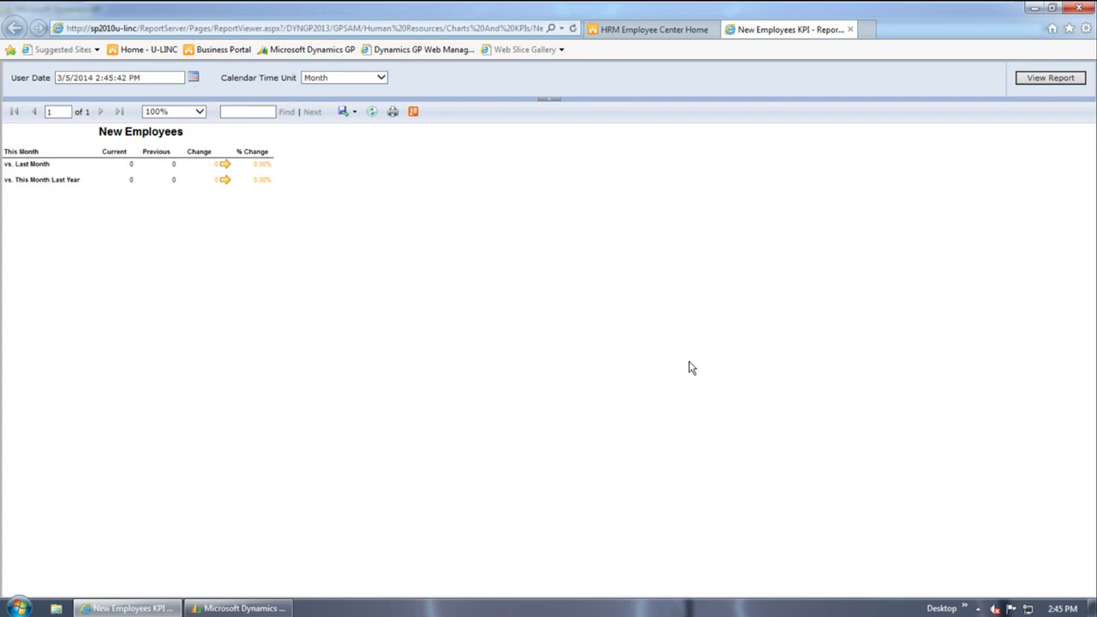
pyautogui.click(850, 30)
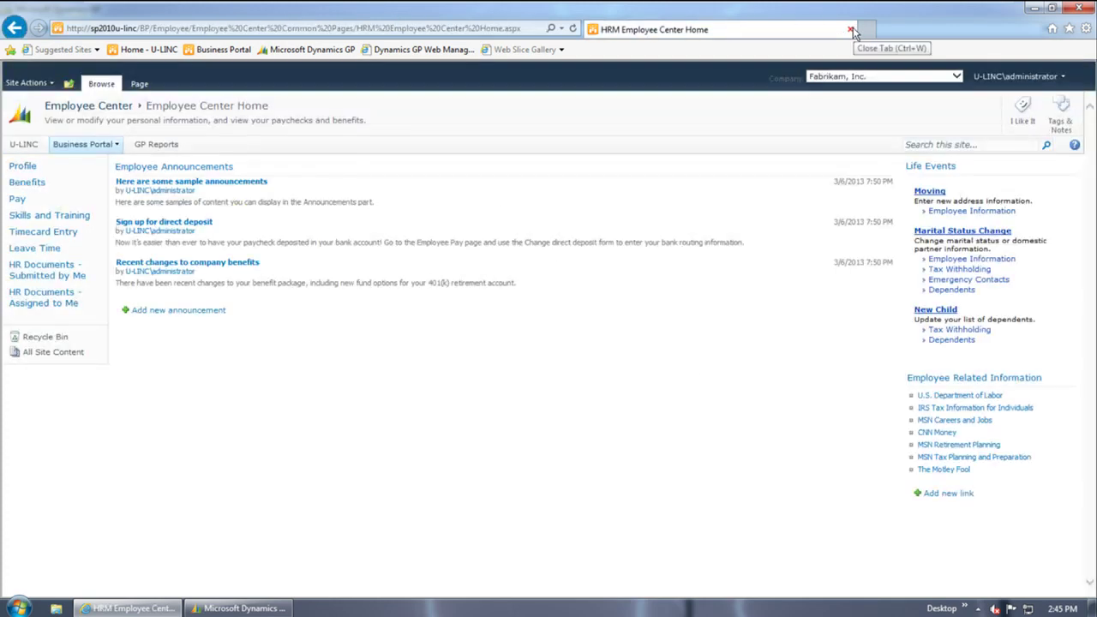
pyautogui.click(238, 607)
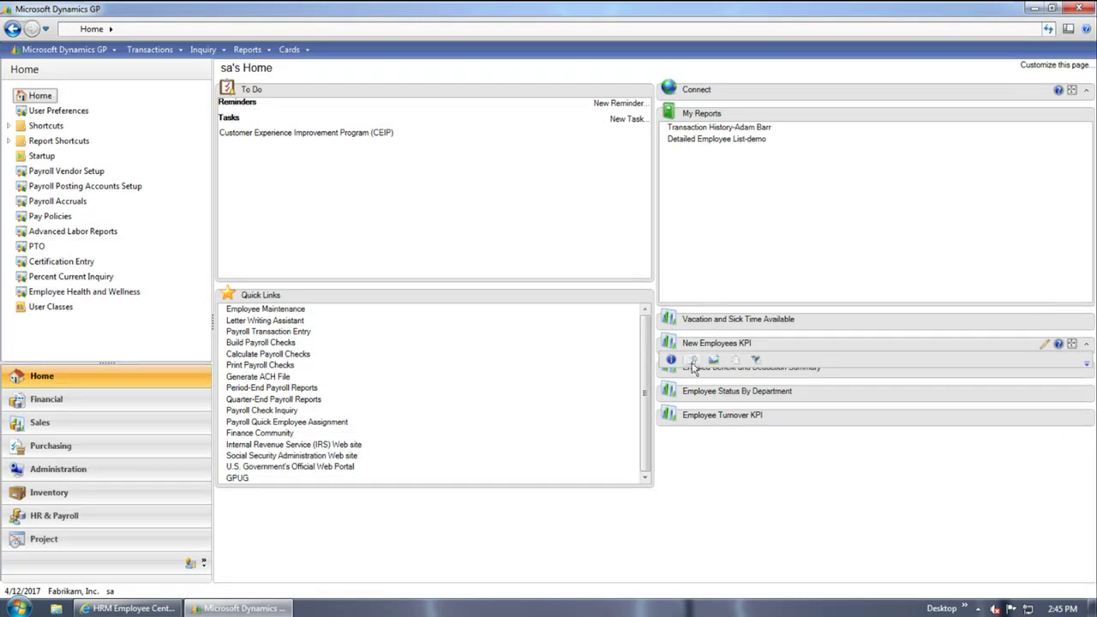
# Reopen the New Employees KPI report for another look, close it, and return to the Microsoft Dynamics GP home page
pyautogui.click(693, 366)
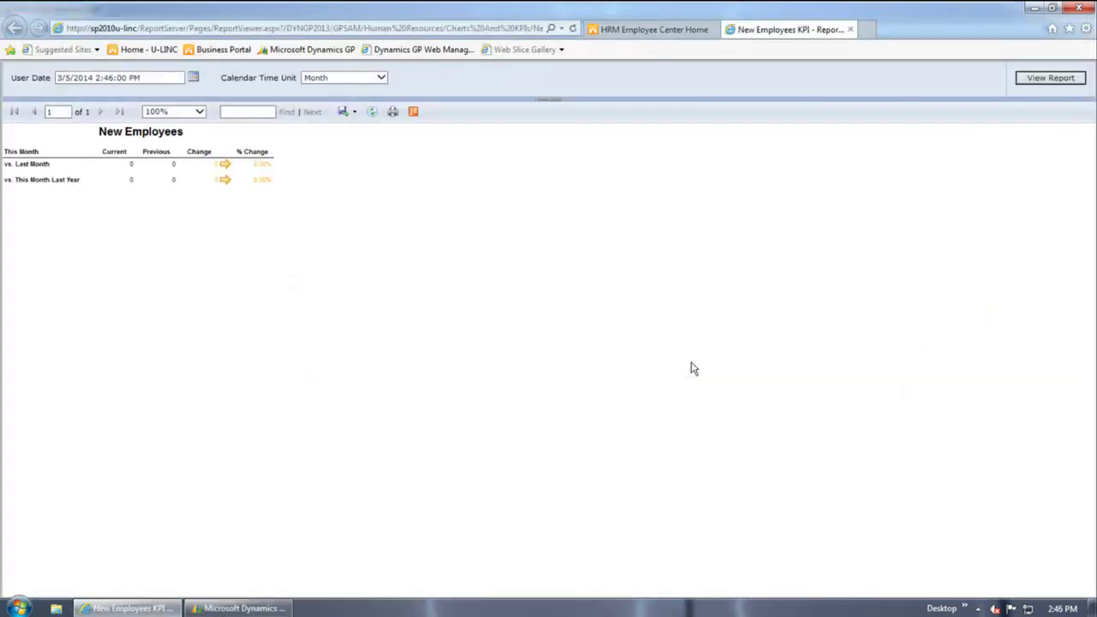
pyautogui.click(850, 30)
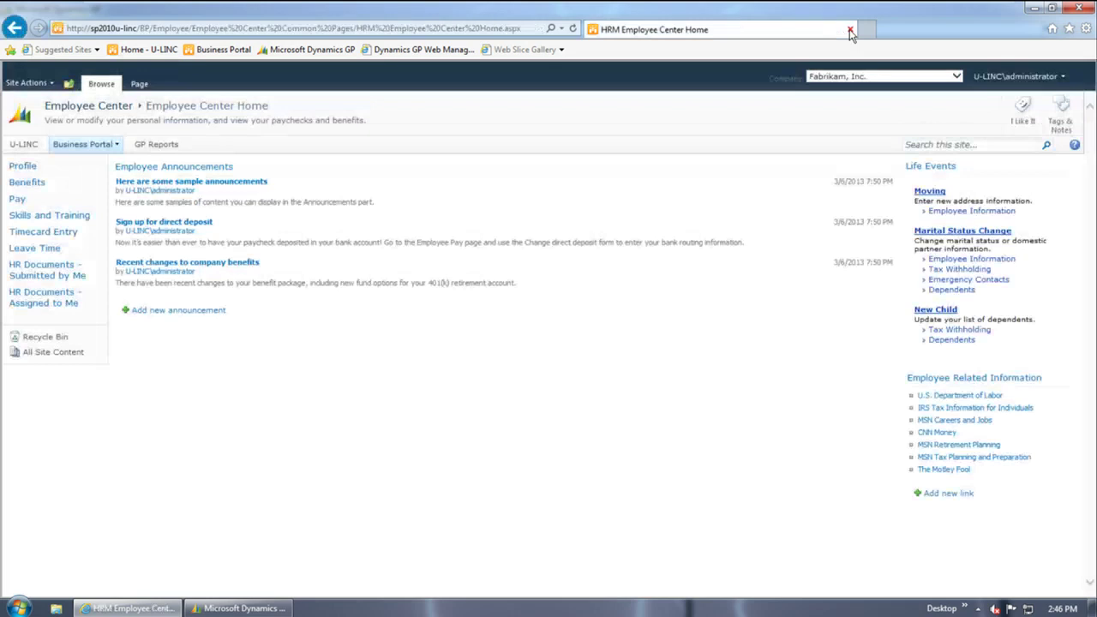
pyautogui.click(215, 607)
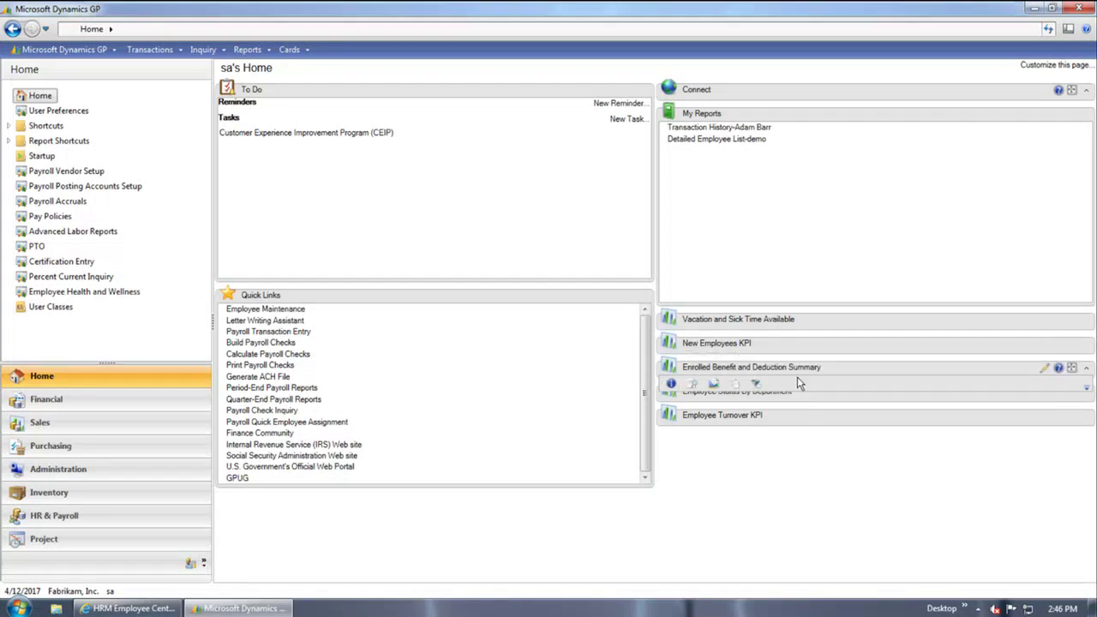
# View the Enrolled Benefit and Deduction Summary report from the home page, close its tab, and return to Microsoft Dynamics GP
pyautogui.click(691, 385)
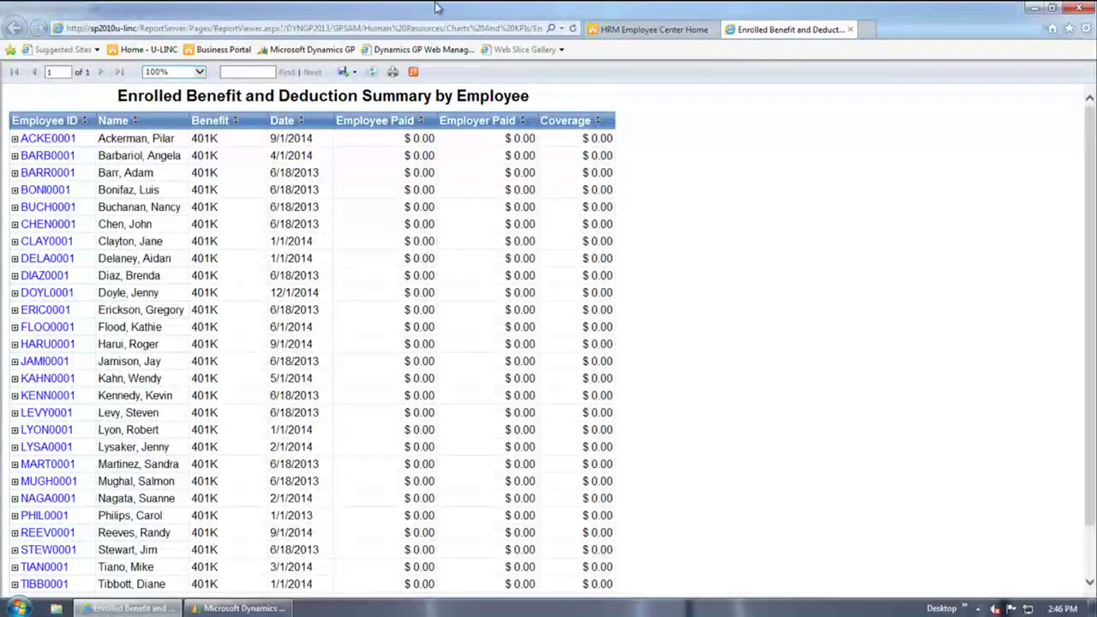
pyautogui.click(851, 30)
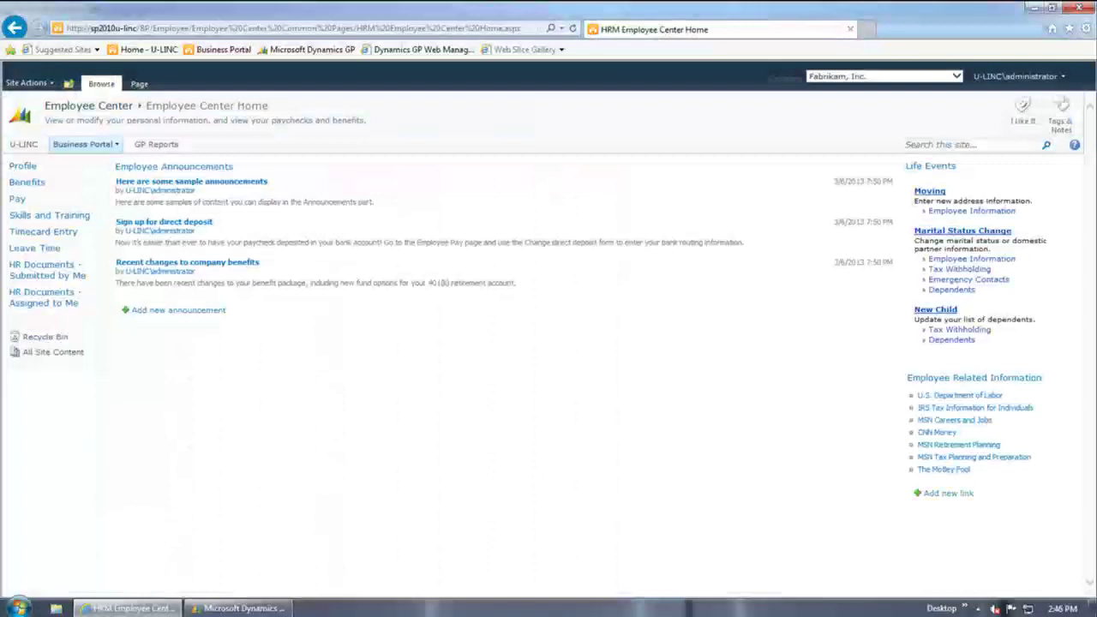
pyautogui.click(242, 608)
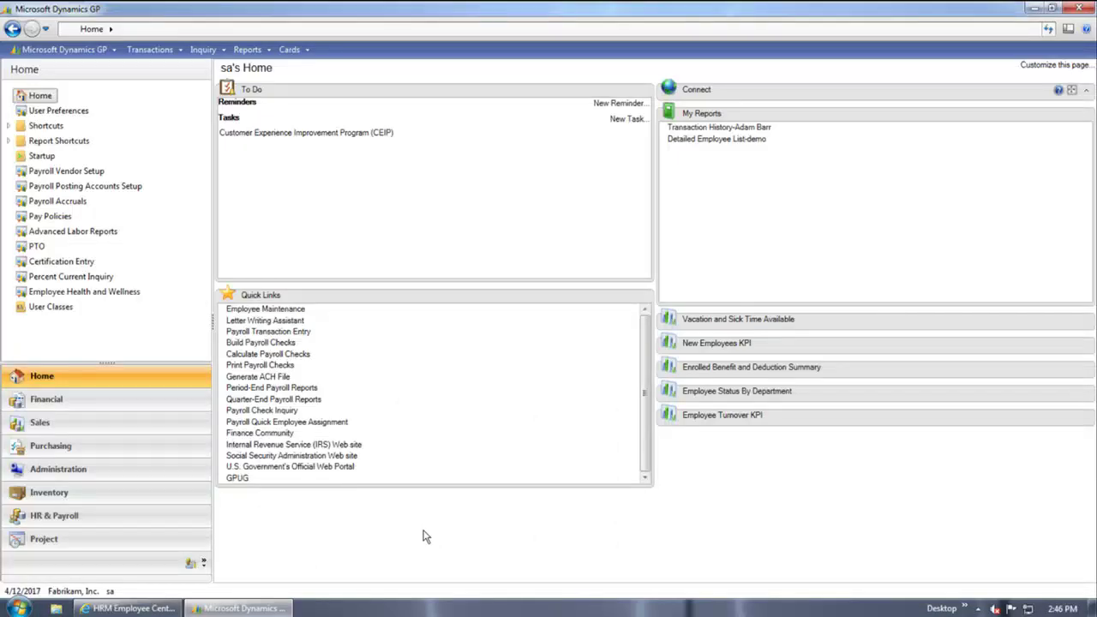
# Open the Employees list in the HR & Payroll area and select the employee in the third row
pyautogui.click(146, 516)
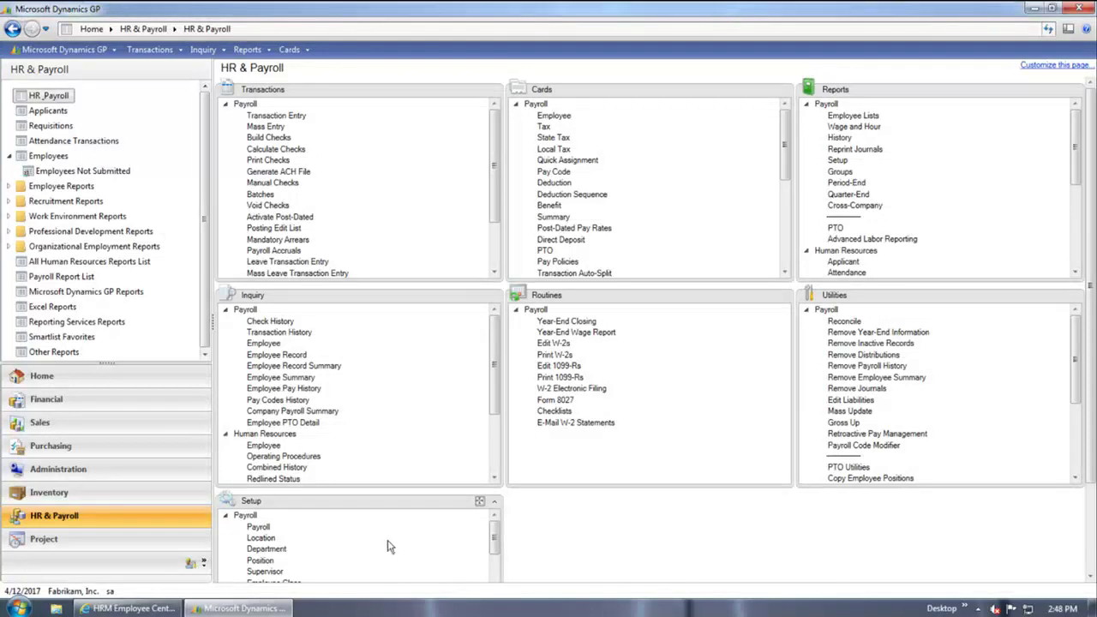
pyautogui.click(48, 156)
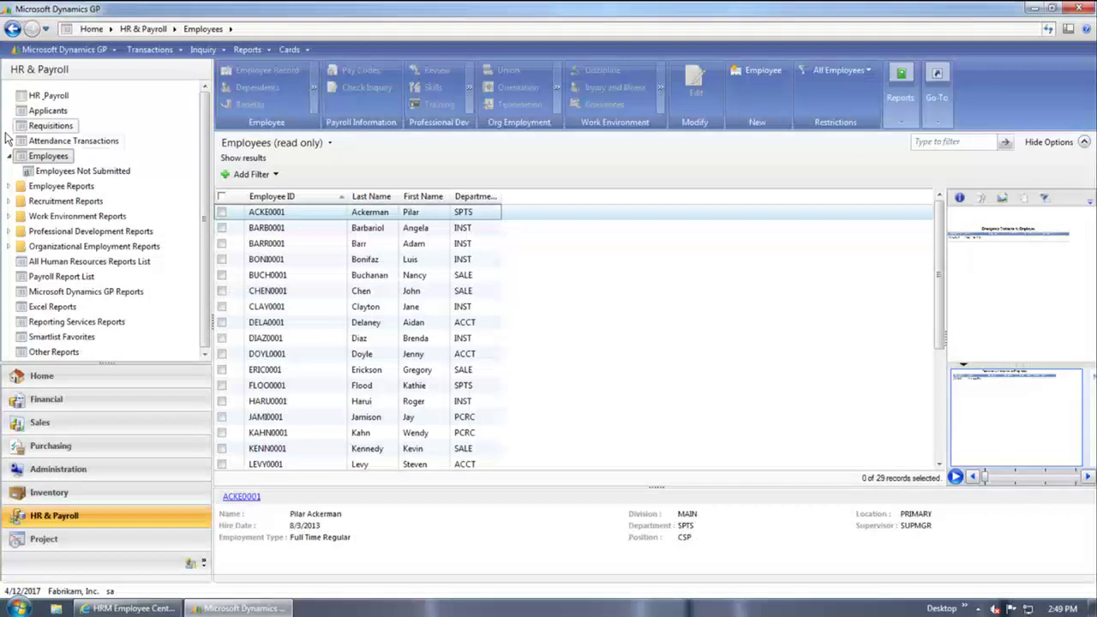
pyautogui.click(221, 245)
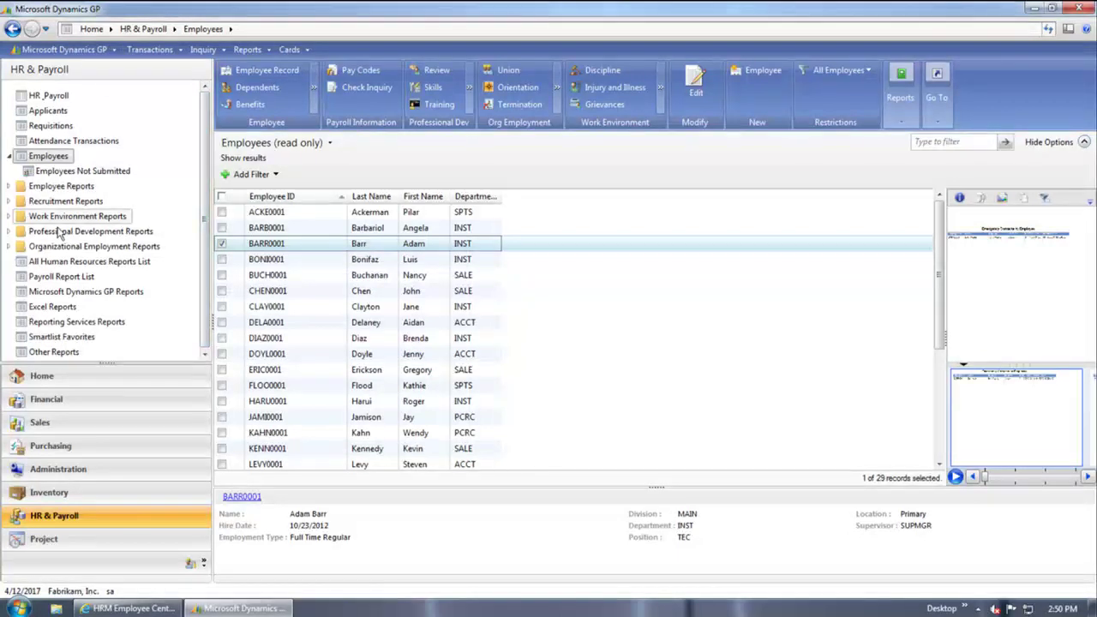
# Browse the Payroll Report List and the All Human Resources Reports List to examine the available reports
pyautogui.click(74, 275)
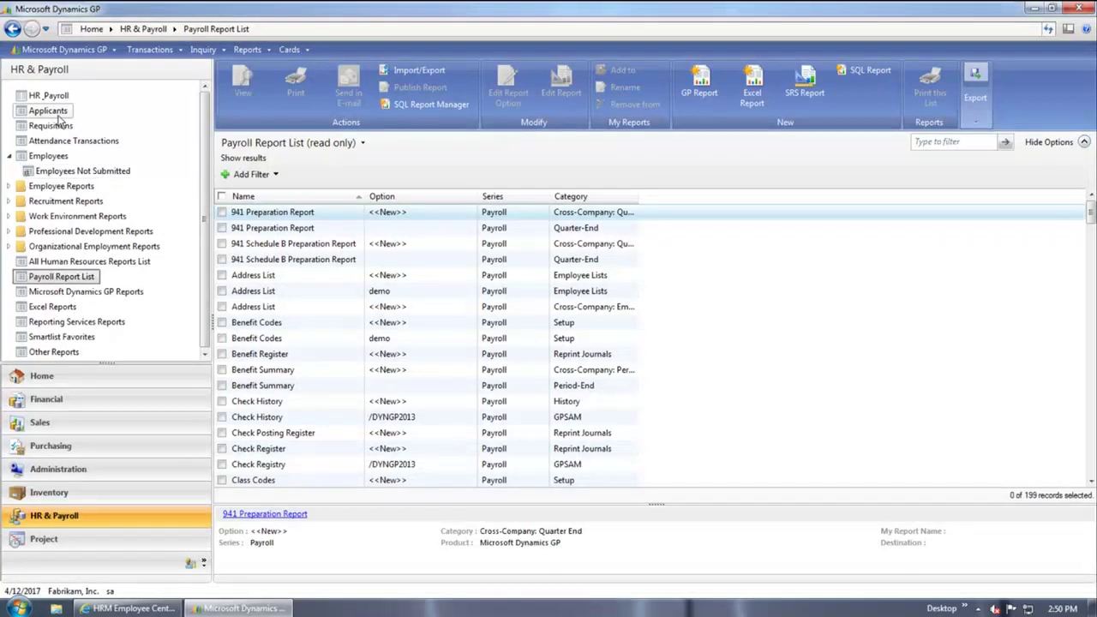
pyautogui.click(73, 265)
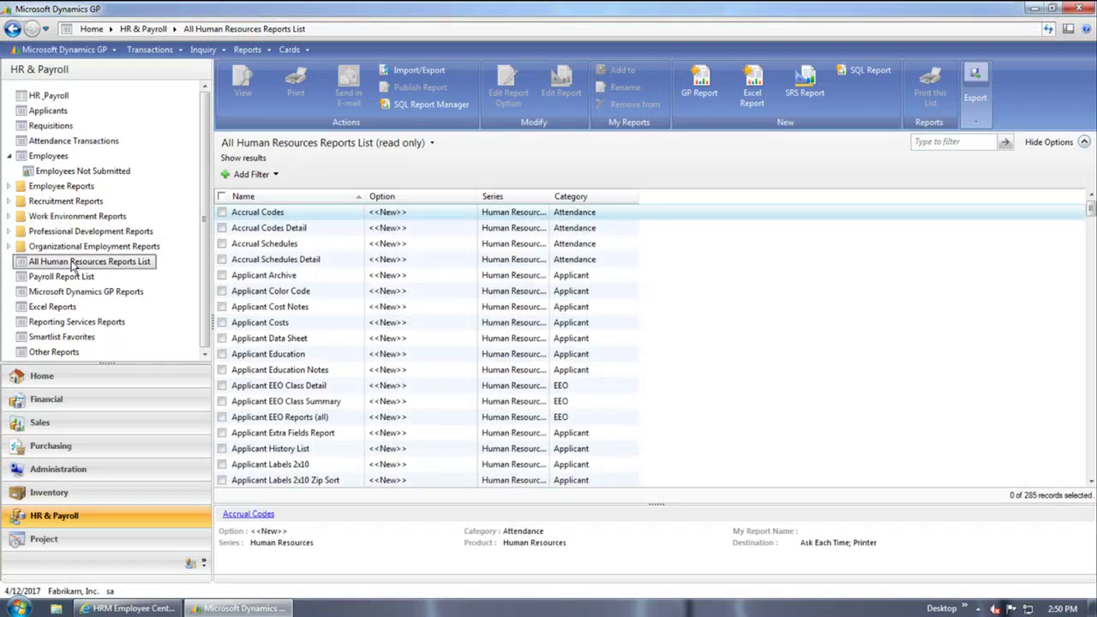
pyautogui.moveTo(1090, 203); pyautogui.dragTo(1091, 301)
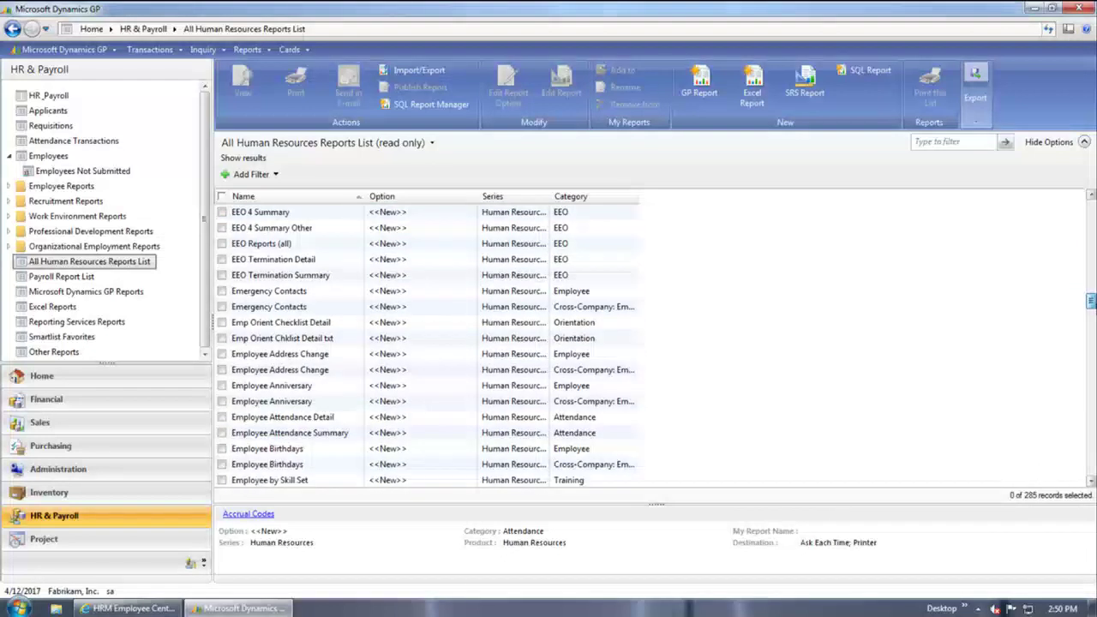
pyautogui.moveTo(1091, 301); pyautogui.dragTo(1093, 441)
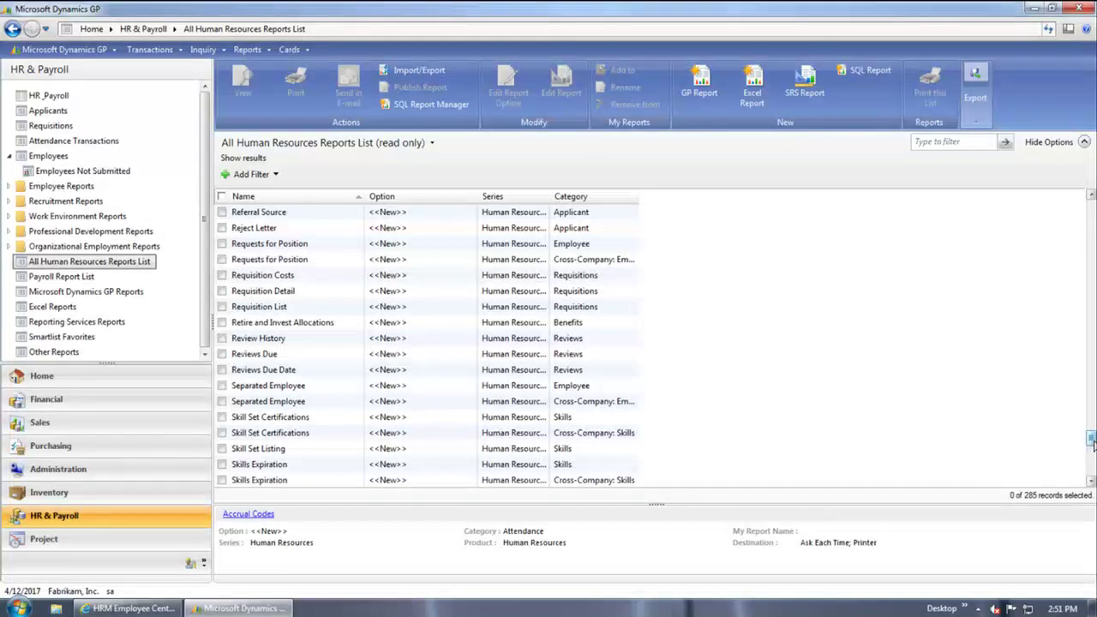
# Find the first GPSAM PayrollTransactions report in the Excel Reports list and open it in Microsoft Excel
pyautogui.click(47, 309)
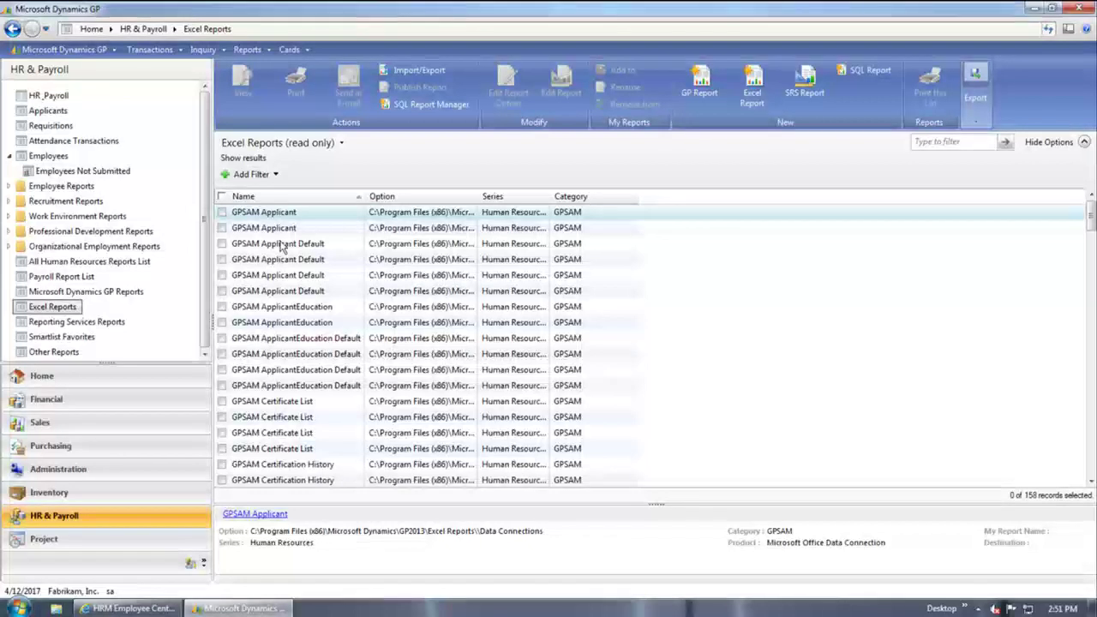
pyautogui.moveTo(1092, 226); pyautogui.dragTo(1091, 353)
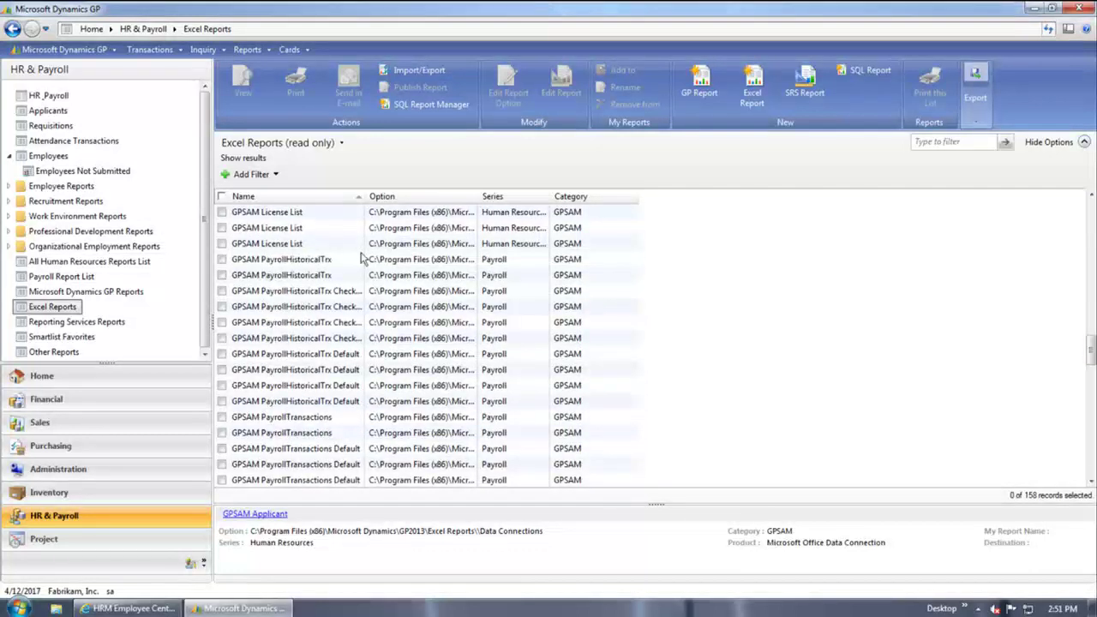
pyautogui.click(340, 420)
pyautogui.doubleClick(341, 417)
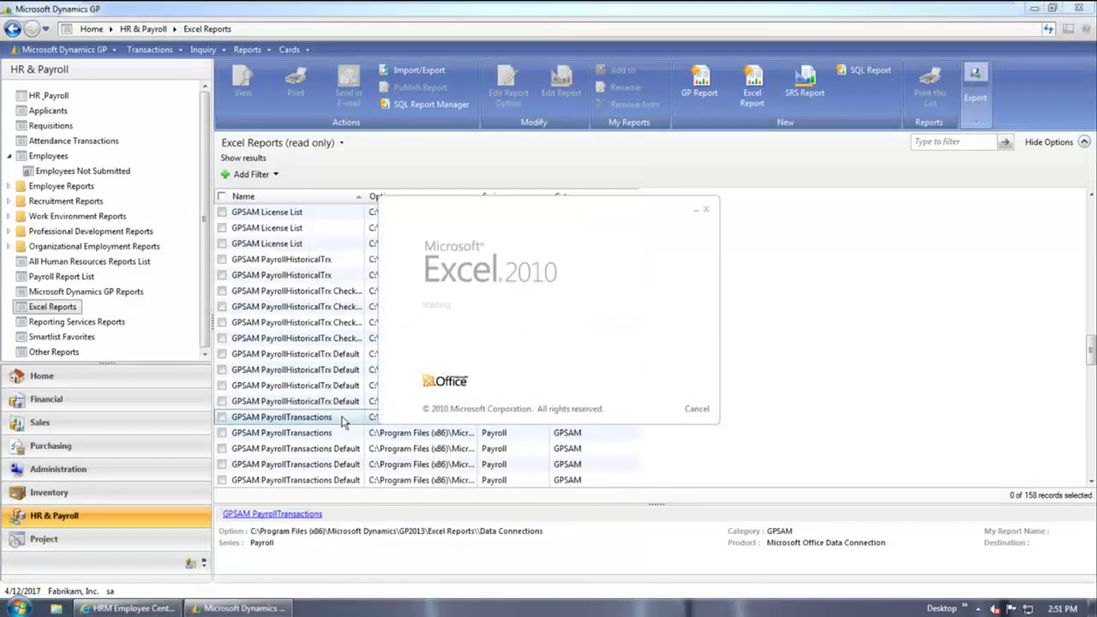
pyautogui.click(595, 350)
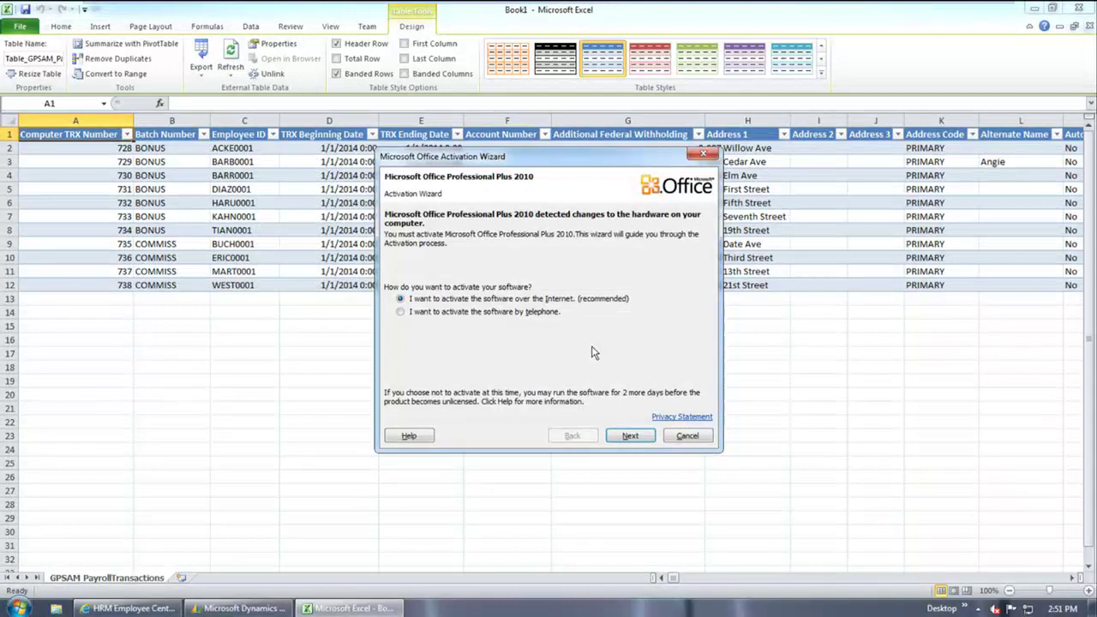
# Cancel the Office activation wizard and close the payroll transactions workbook without saving, returning to Microsoft Dynamics GP
pyautogui.click(687, 437)
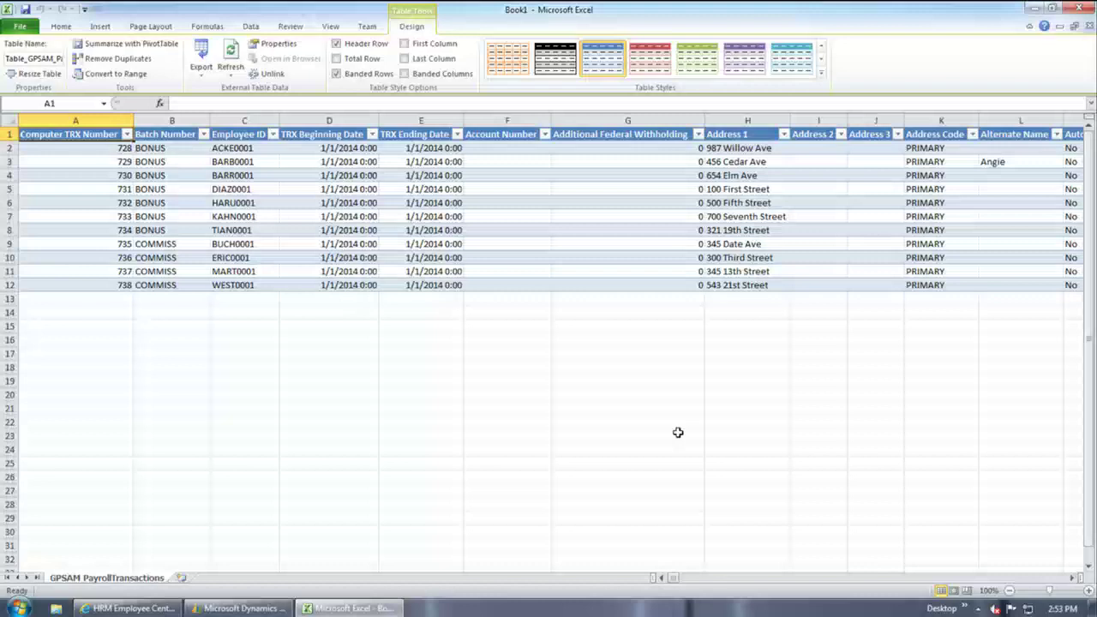
pyautogui.click(1078, 8)
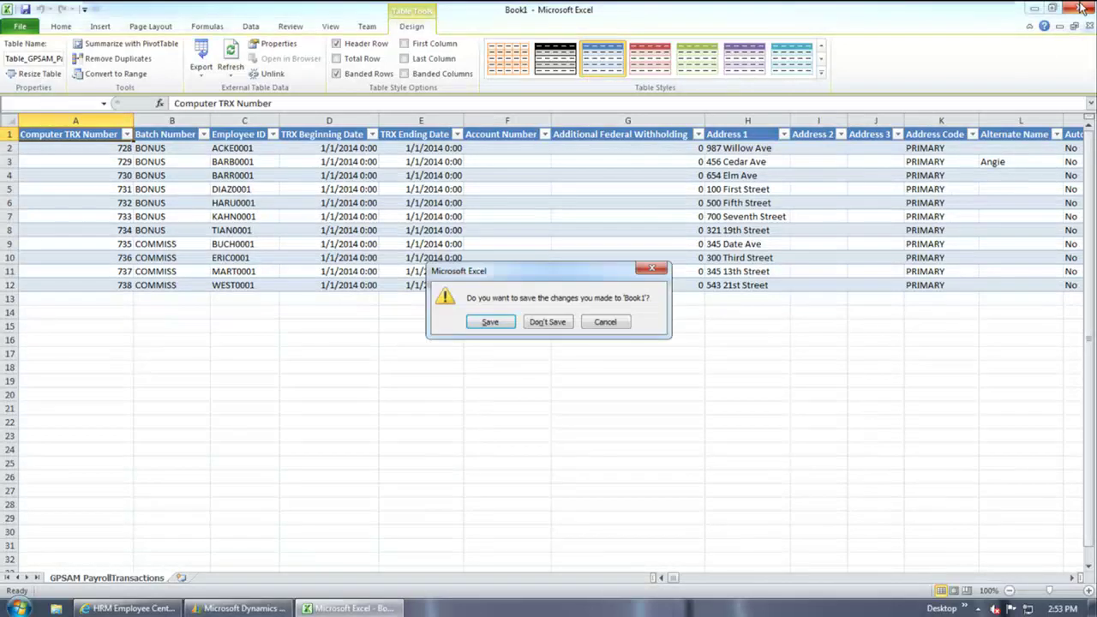
pyautogui.click(547, 321)
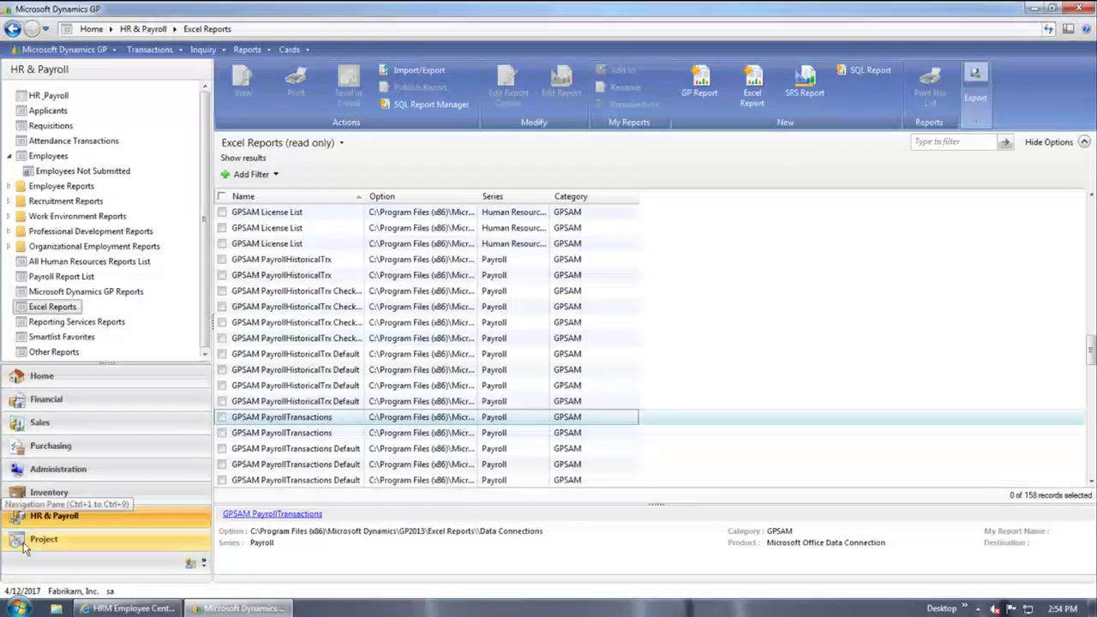
# Open Employee Maintenance from the home page's quick links and load the record of the employee selected earlier in the Employees list
pyautogui.click(73, 382)
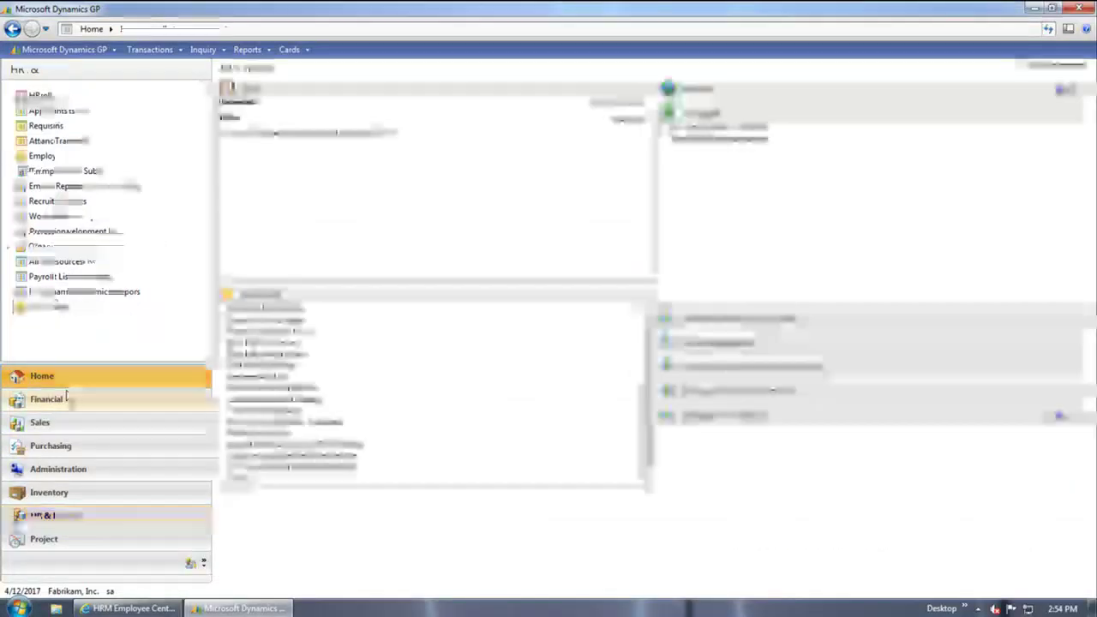
pyautogui.click(271, 309)
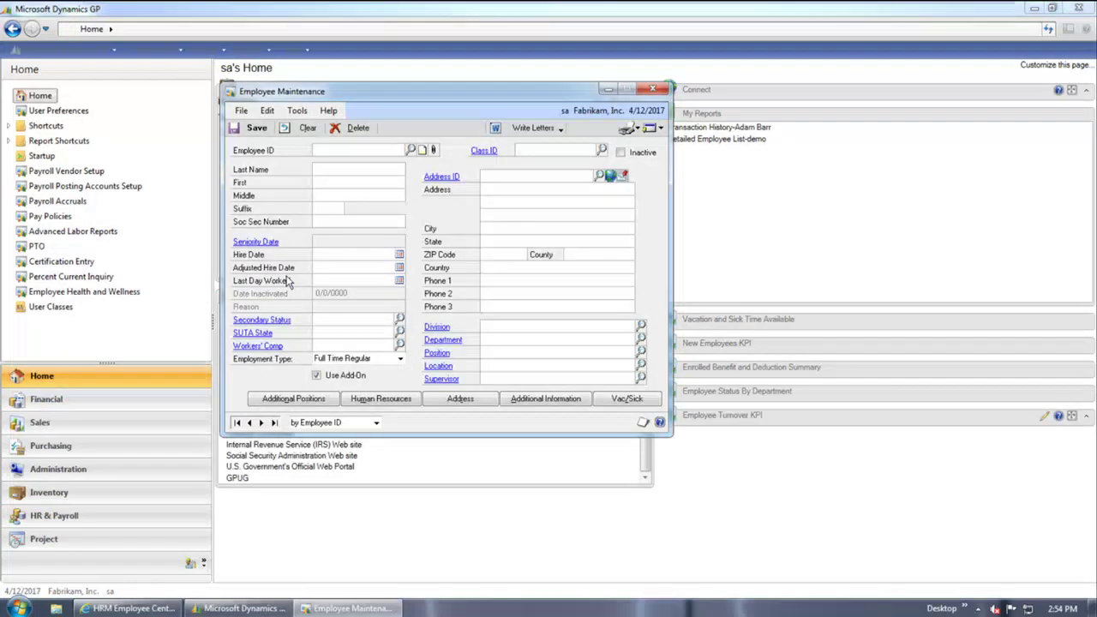
pyautogui.write('BAR')
pyautogui.press('Down')
pyautogui.press('Down')
pyautogui.press('Return')
pyautogui.press('Tab')
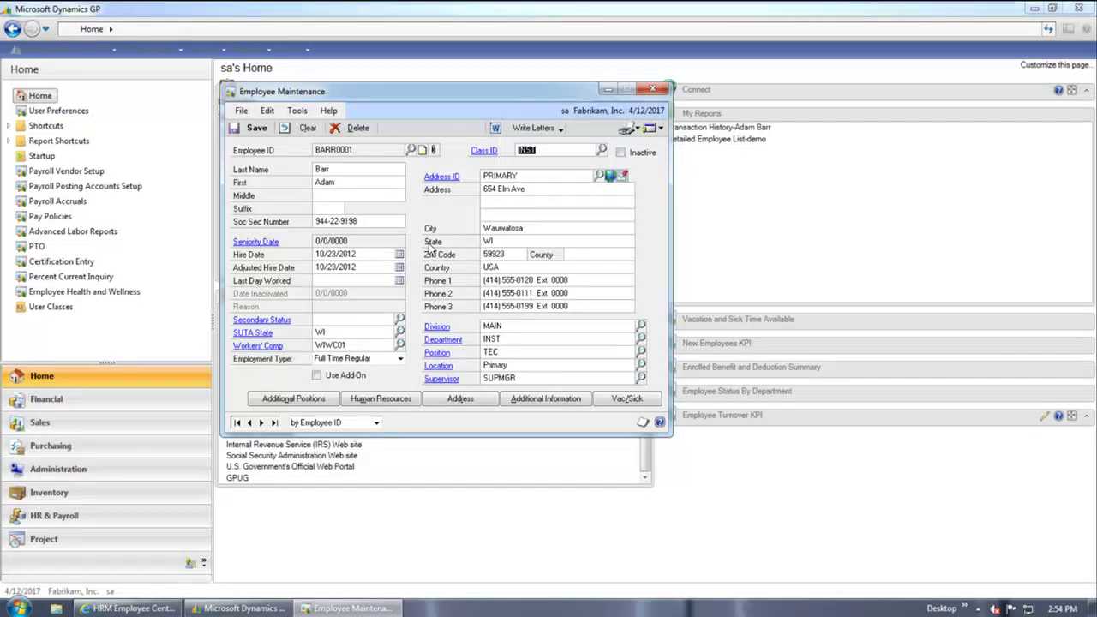
# View the employee's additional positions and close the Employee Positions Maintenance window without changes
pyautogui.click(660, 129)
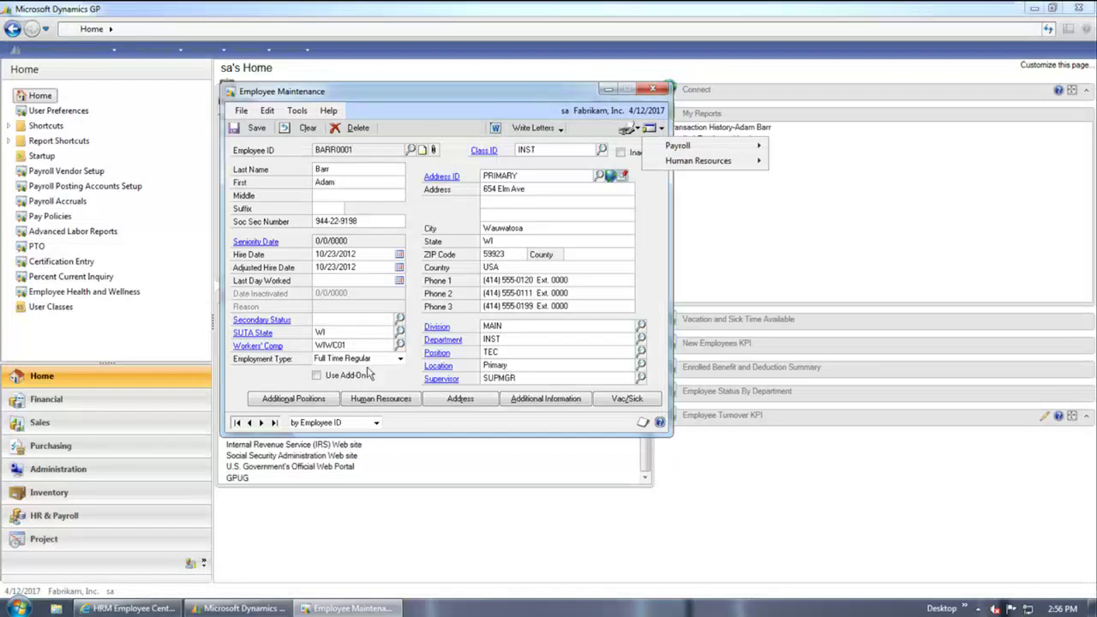
pyautogui.click(315, 401)
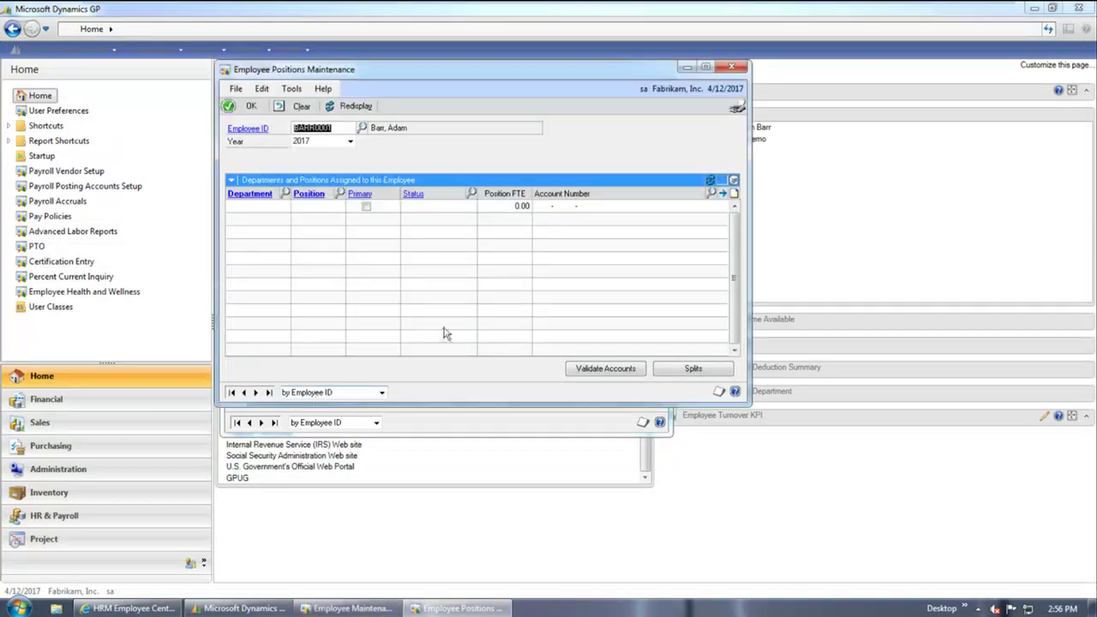
pyautogui.click(728, 66)
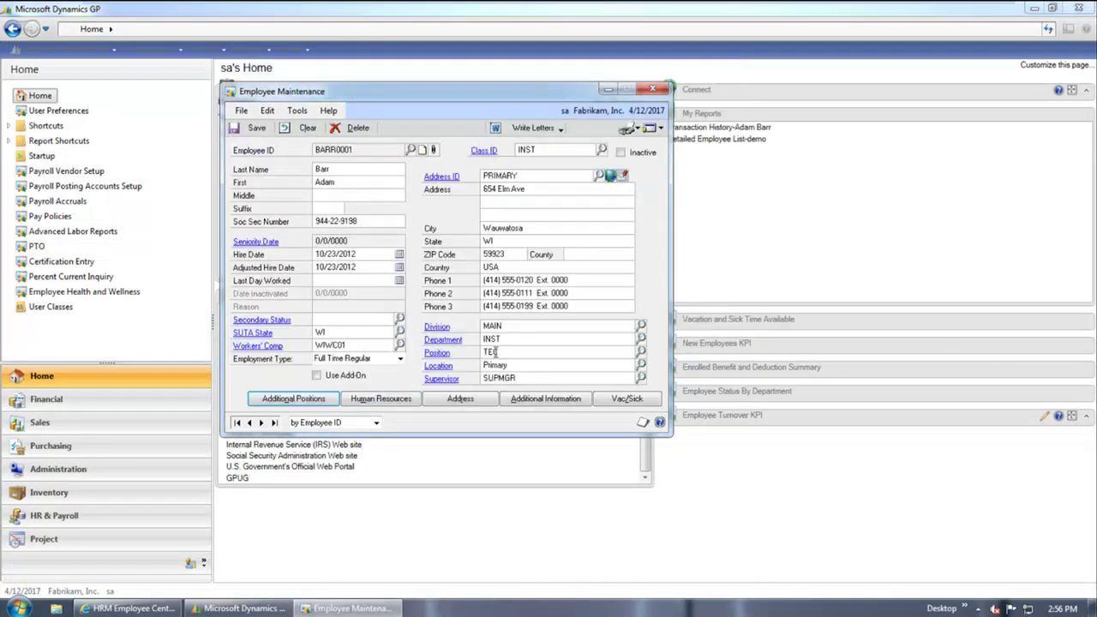
# Review the employee's human resources details and additional information, closing each window without changes
pyautogui.click(388, 400)
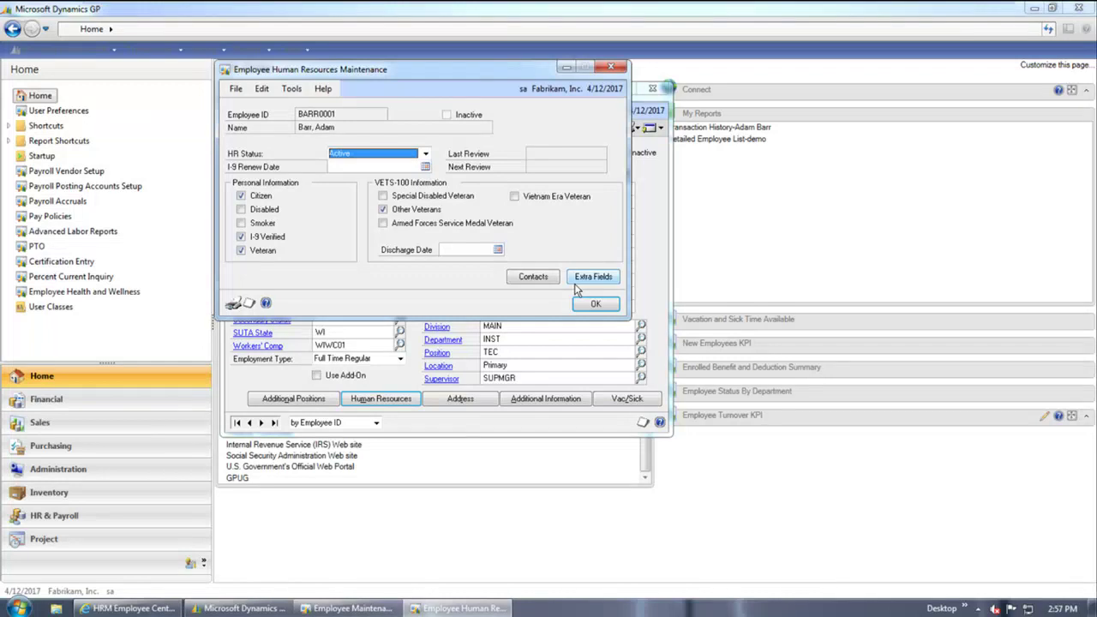
pyautogui.click(594, 305)
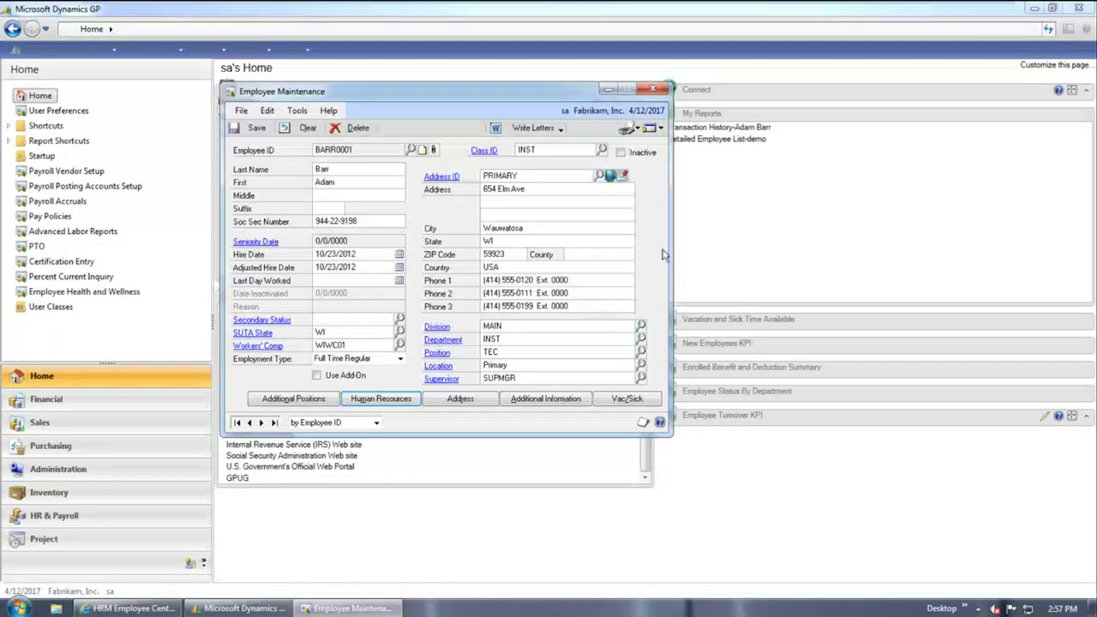
pyautogui.click(549, 401)
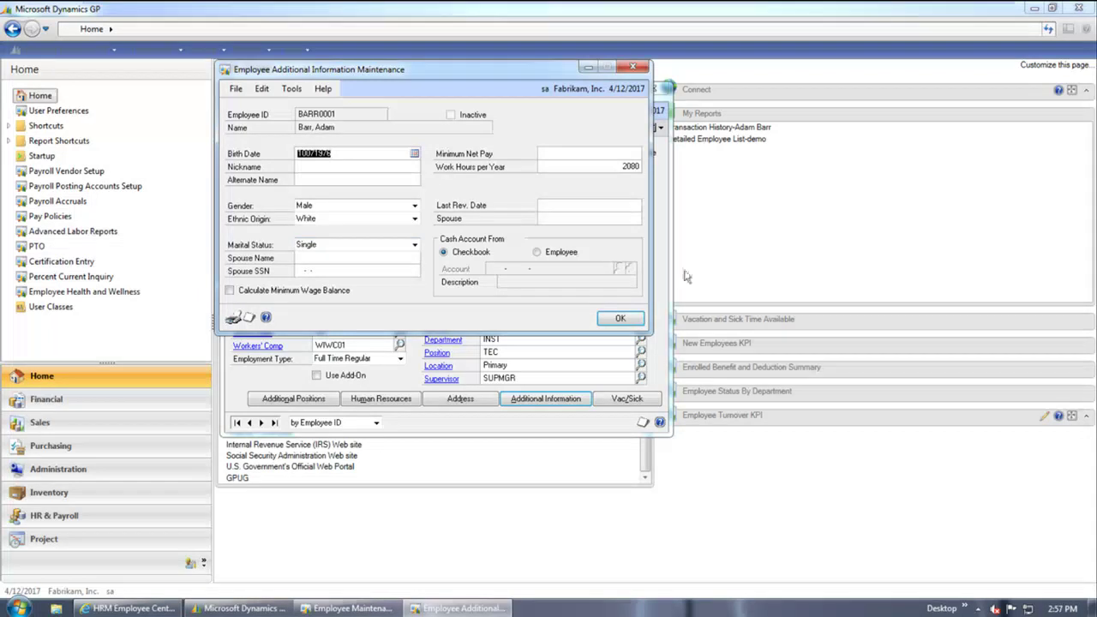
pyautogui.click(621, 319)
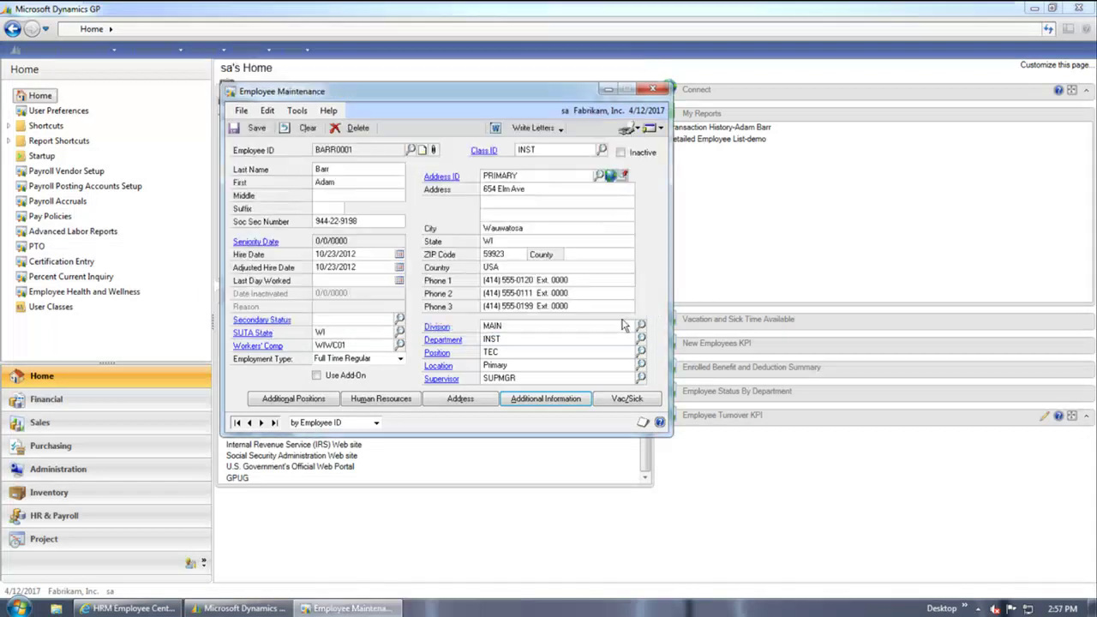
# Review the employee's HOUR pay code in Employee Pay Code Maintenance, check the list of available pay codes, and close the window without changes
pyautogui.click(653, 127)
pyautogui.moveTo(670, 150)
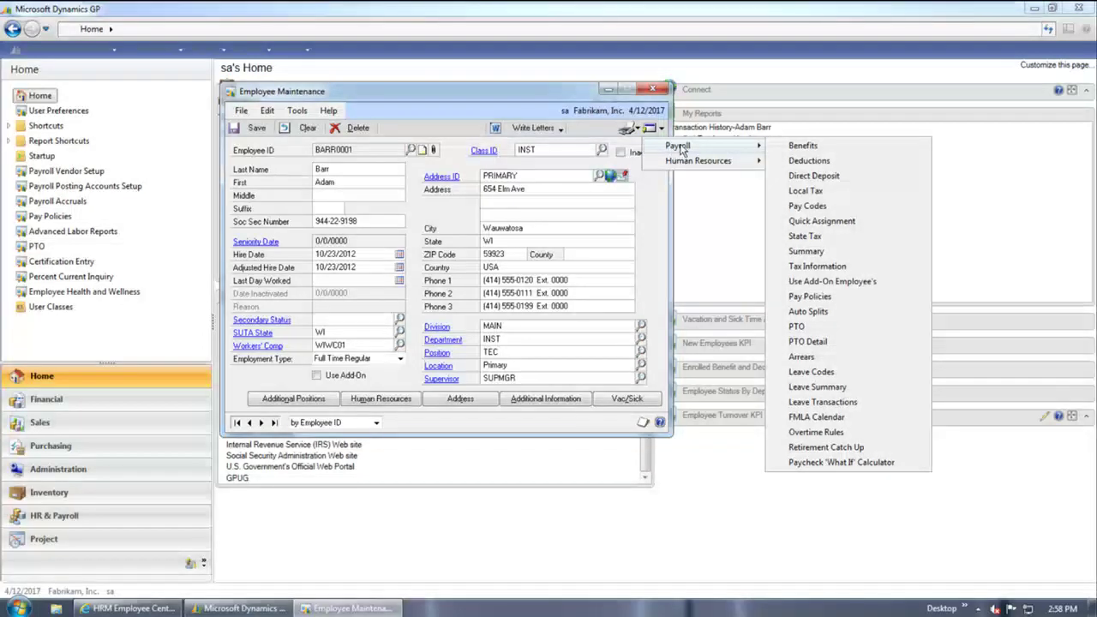
pyautogui.click(806, 205)
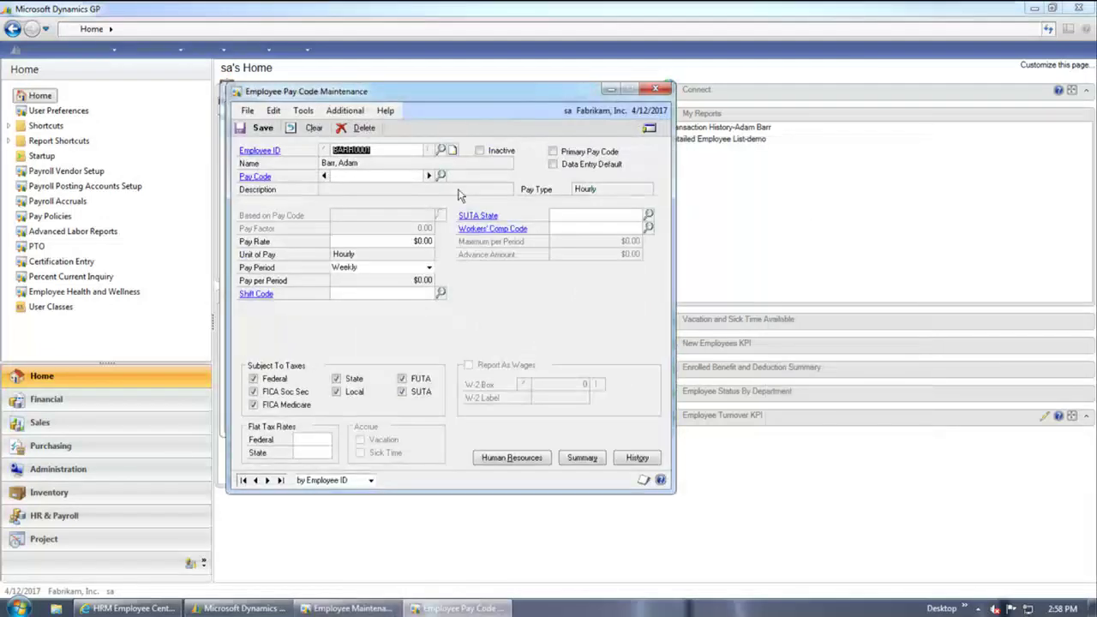
pyautogui.click(391, 178)
pyautogui.write('HOUR')
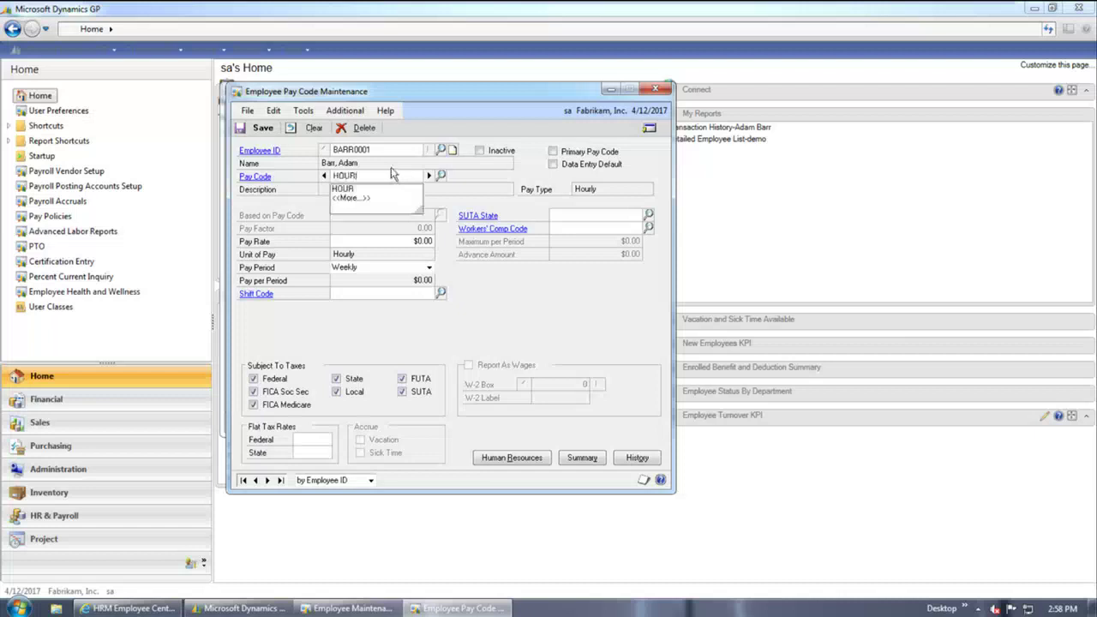
pyautogui.press('Tab')
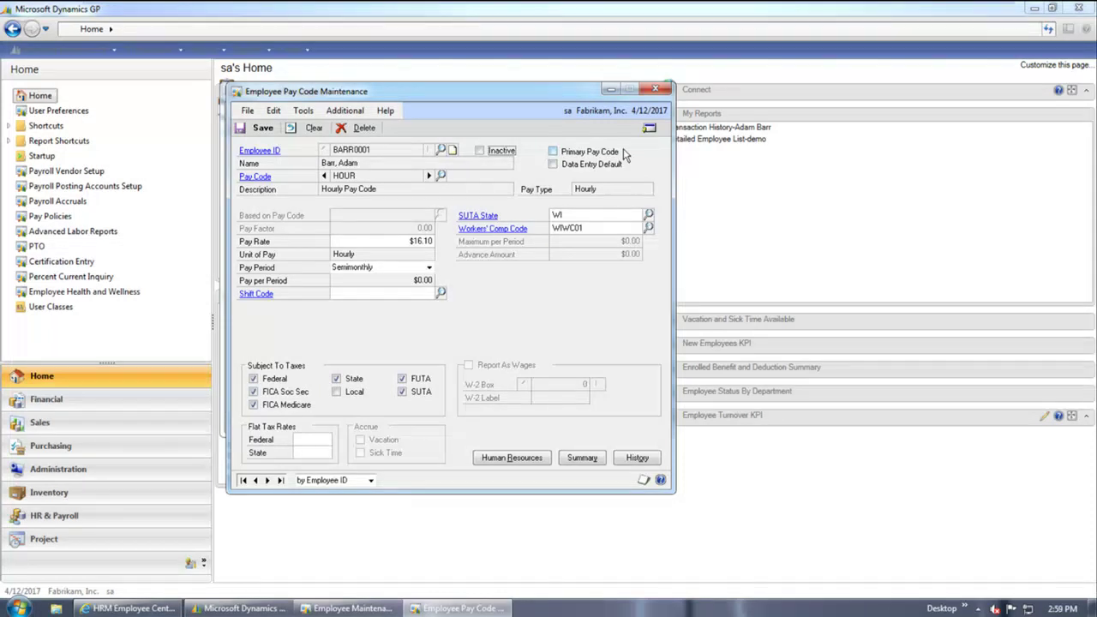
pyautogui.click(441, 176)
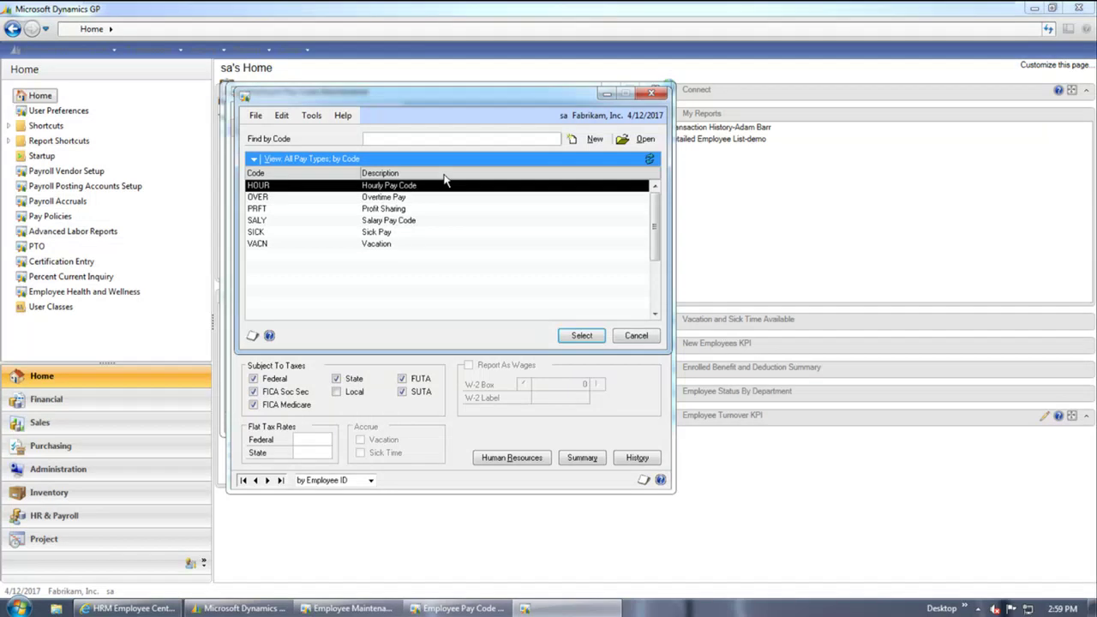
pyautogui.click(634, 340)
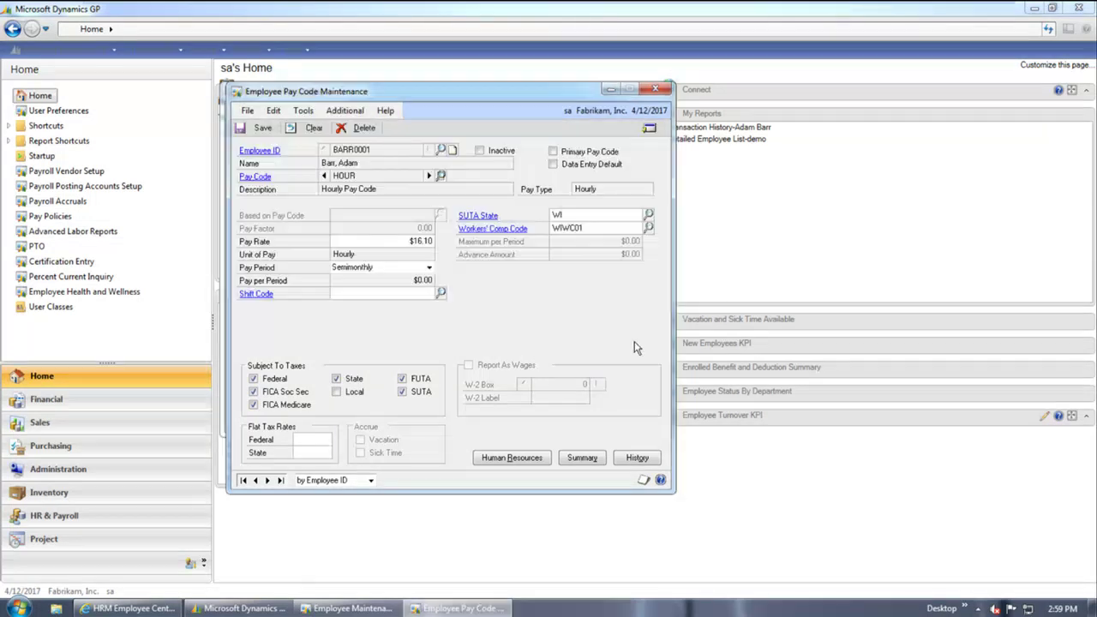
pyautogui.click(655, 89)
# View the employee's 401K deduction in Employee Deduction Maintenance and close the window without changes
pyautogui.click(661, 128)
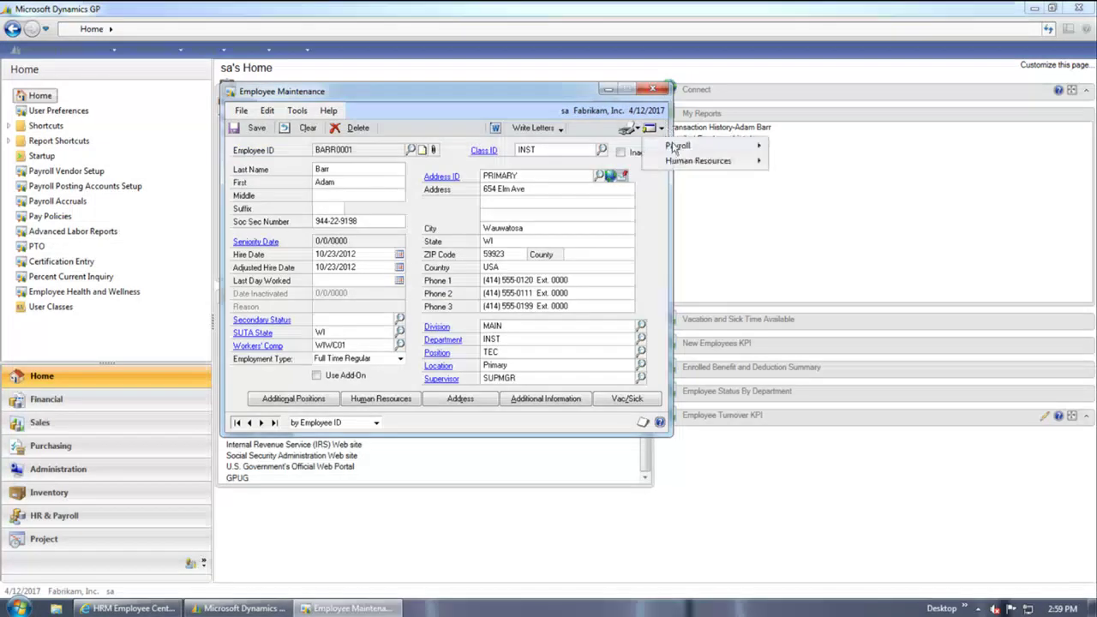
pyautogui.moveTo(686, 147)
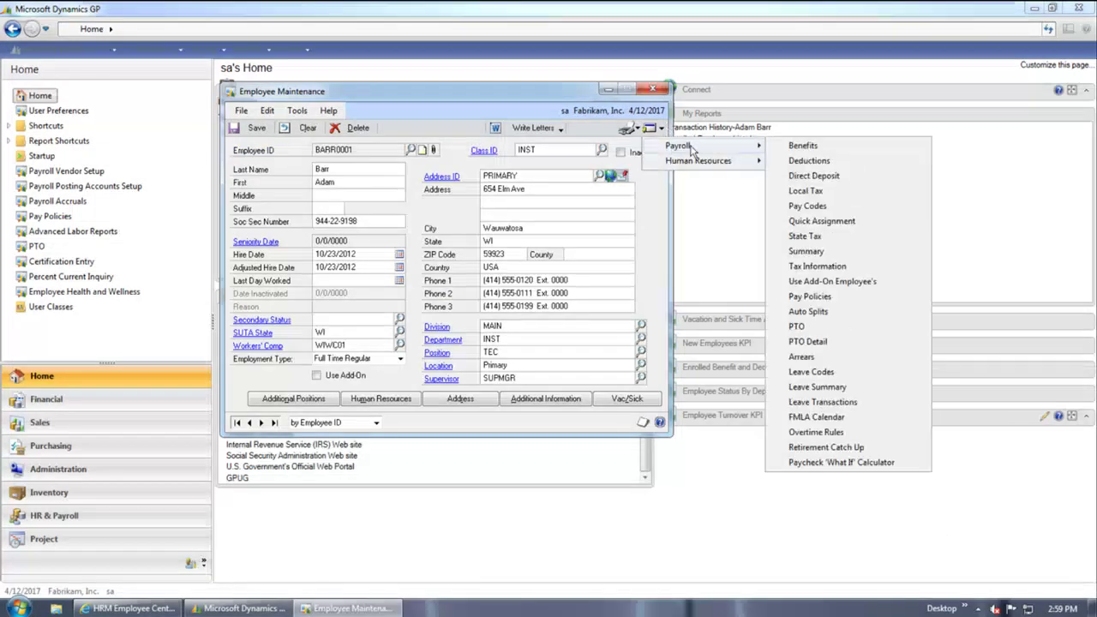
pyautogui.click(812, 161)
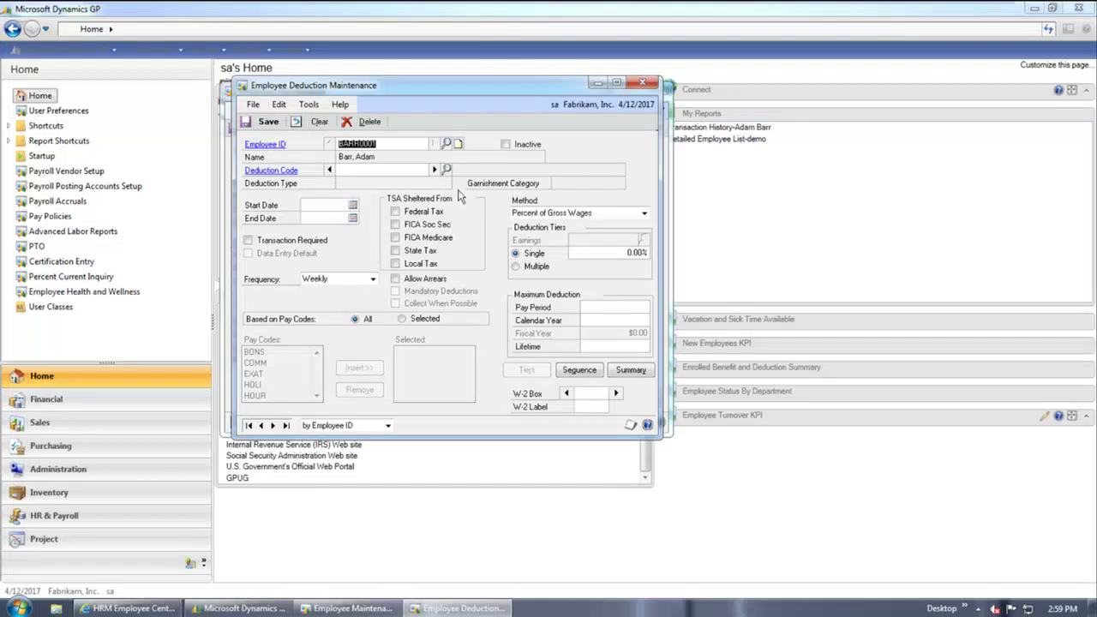
pyautogui.click(434, 169)
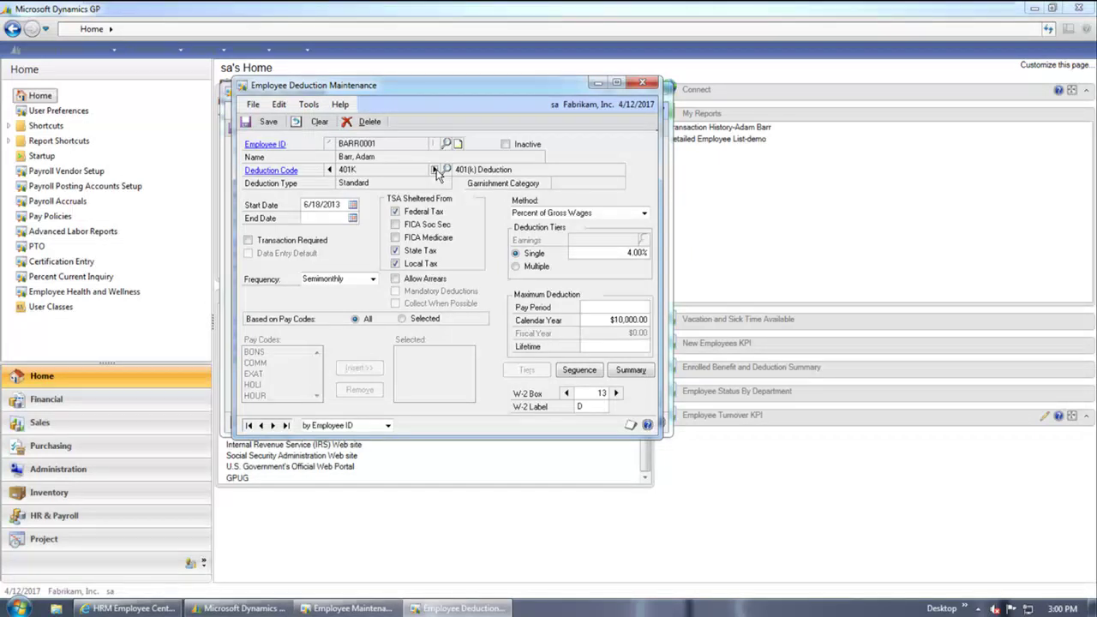
pyautogui.click(645, 83)
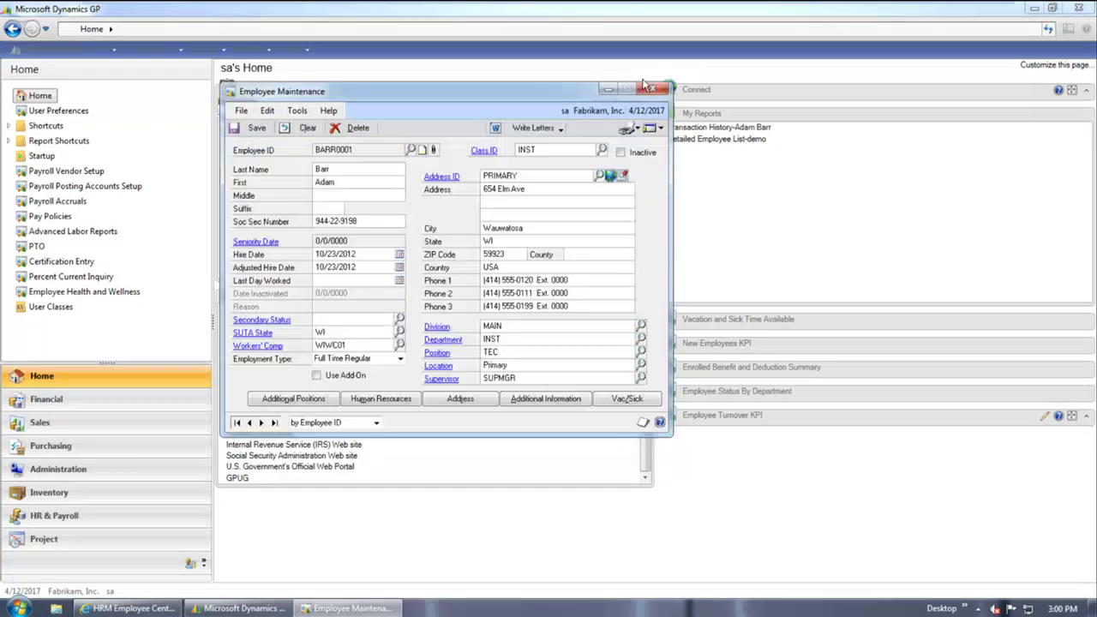
# View the employee's pay code assignments in Payroll Quick Employee Assignment and close the window without changes
pyautogui.click(656, 130)
pyautogui.moveTo(671, 147)
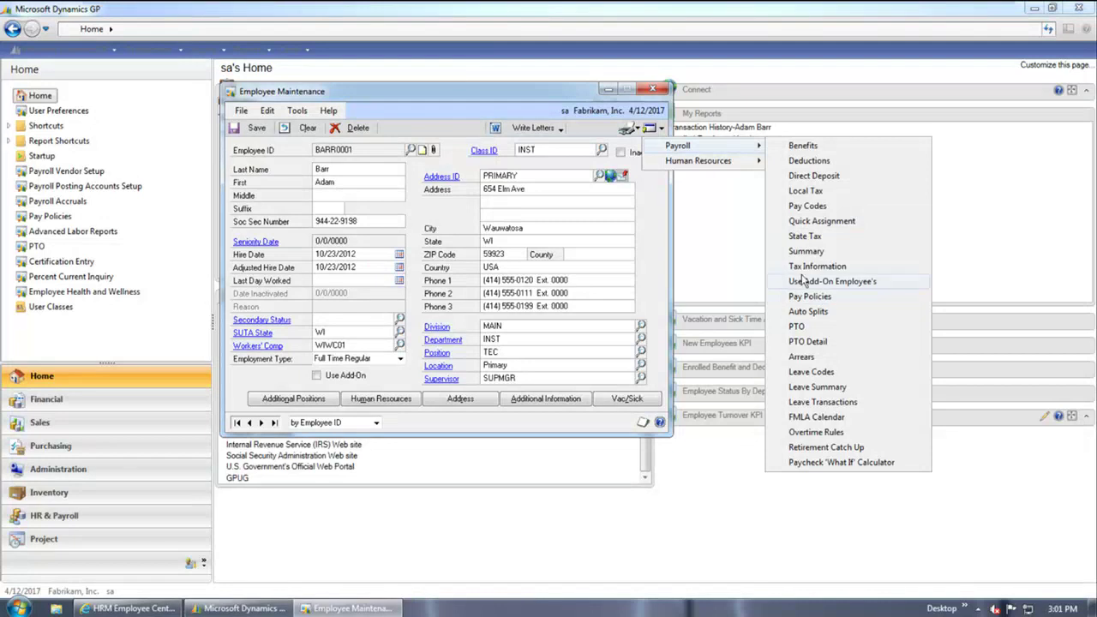
pyautogui.click(814, 222)
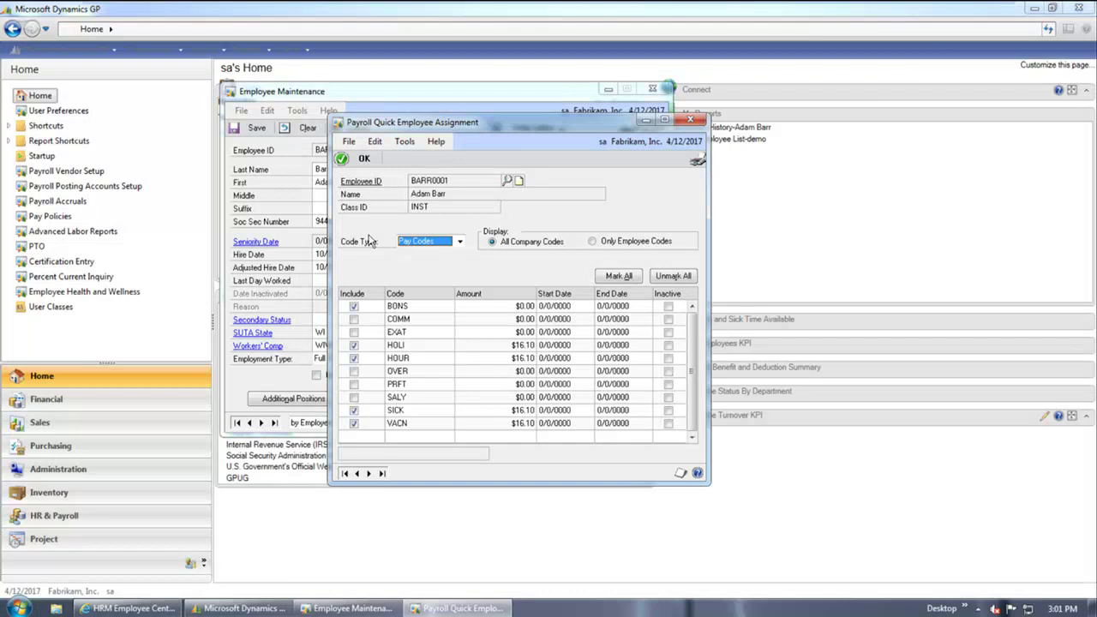
pyautogui.click(689, 119)
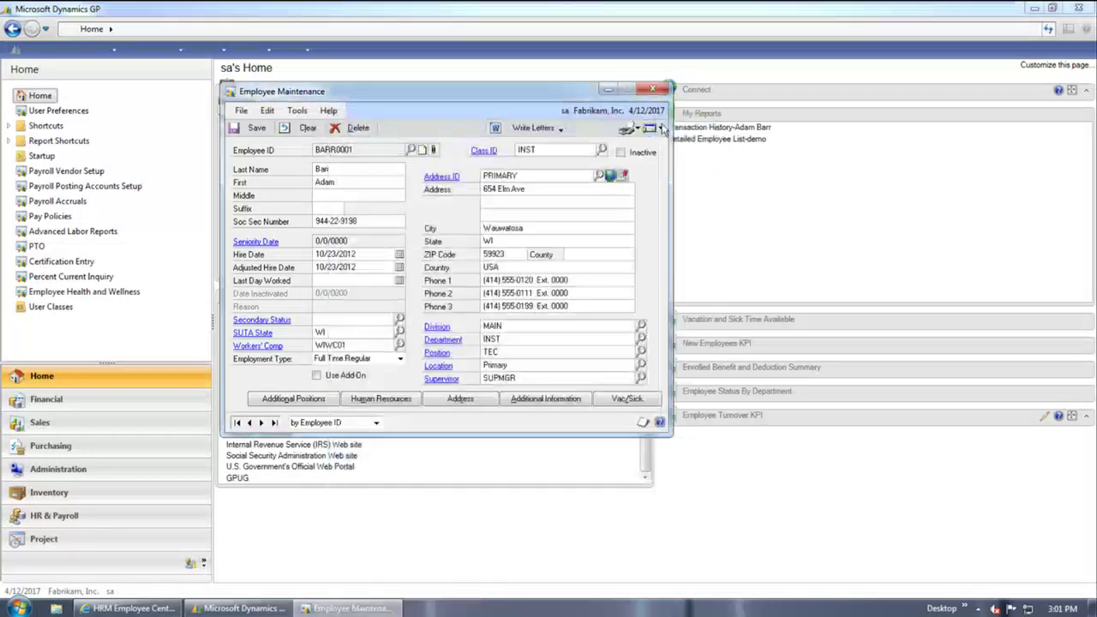
# Review the employee's Benefits / Deductions Summary and the 401K retirement plan enrollment, closing both windows without changes
pyautogui.click(651, 128)
pyautogui.moveTo(685, 164)
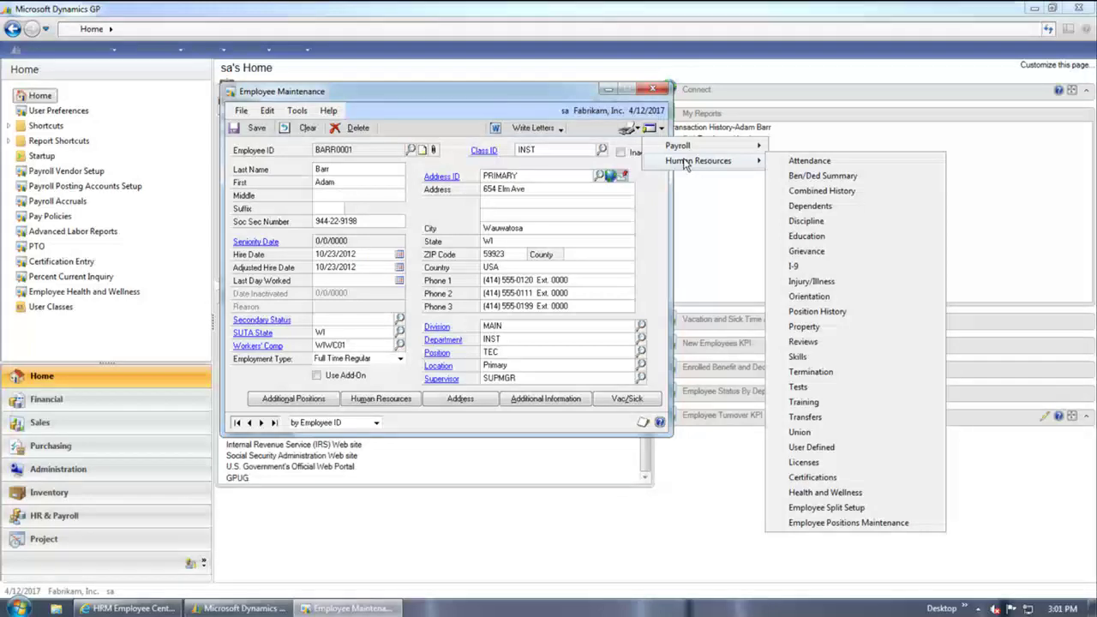
pyautogui.click(809, 176)
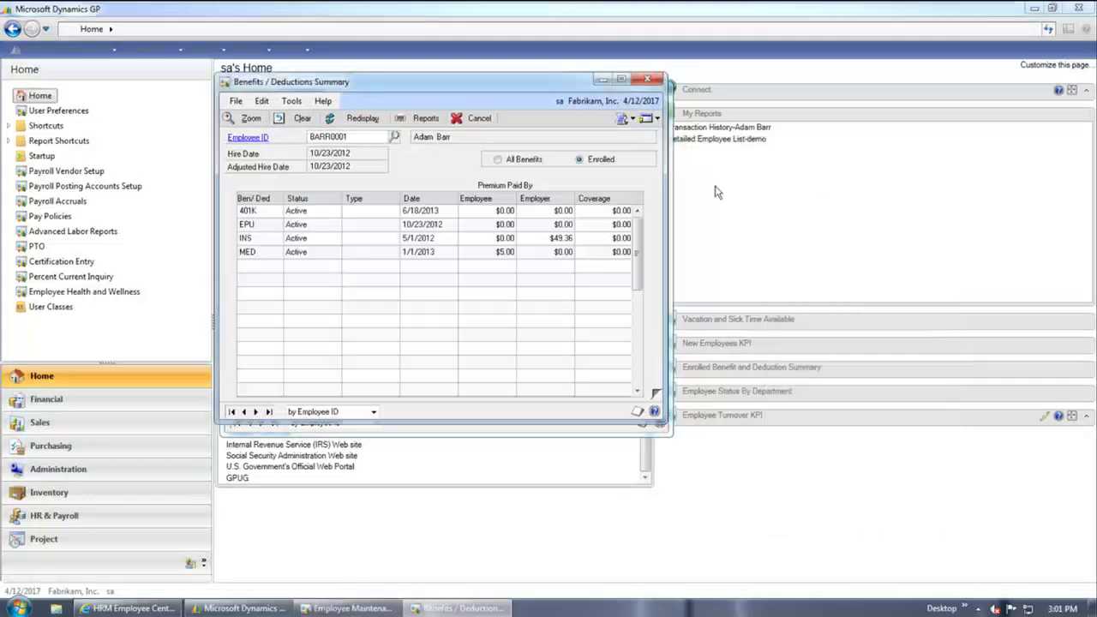
pyautogui.doubleClick(275, 211)
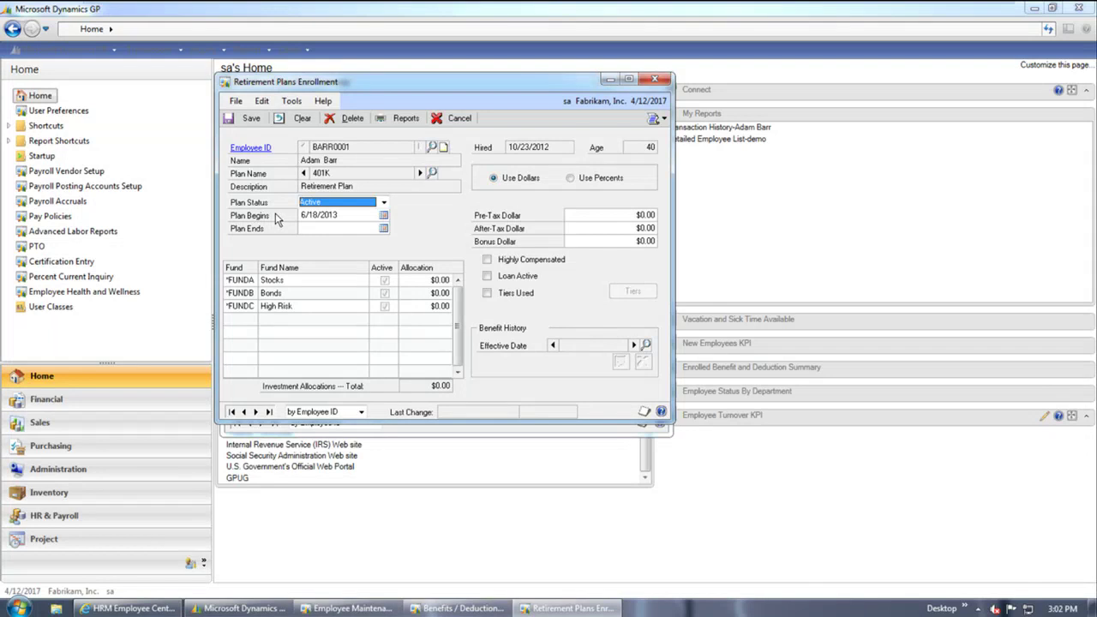
pyautogui.click(656, 80)
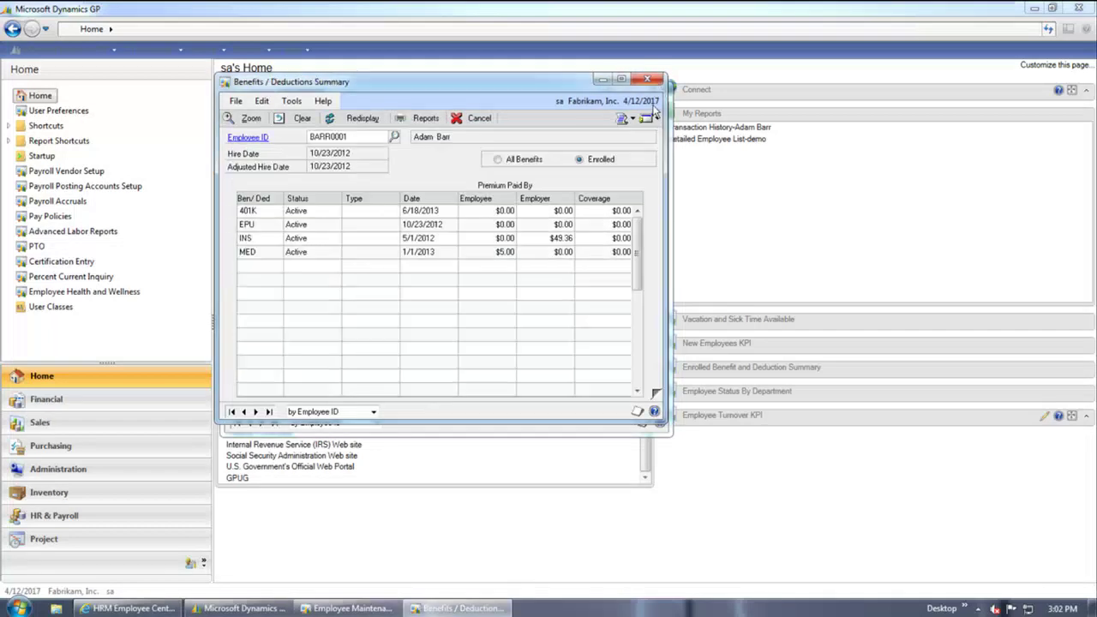
pyautogui.click(654, 120)
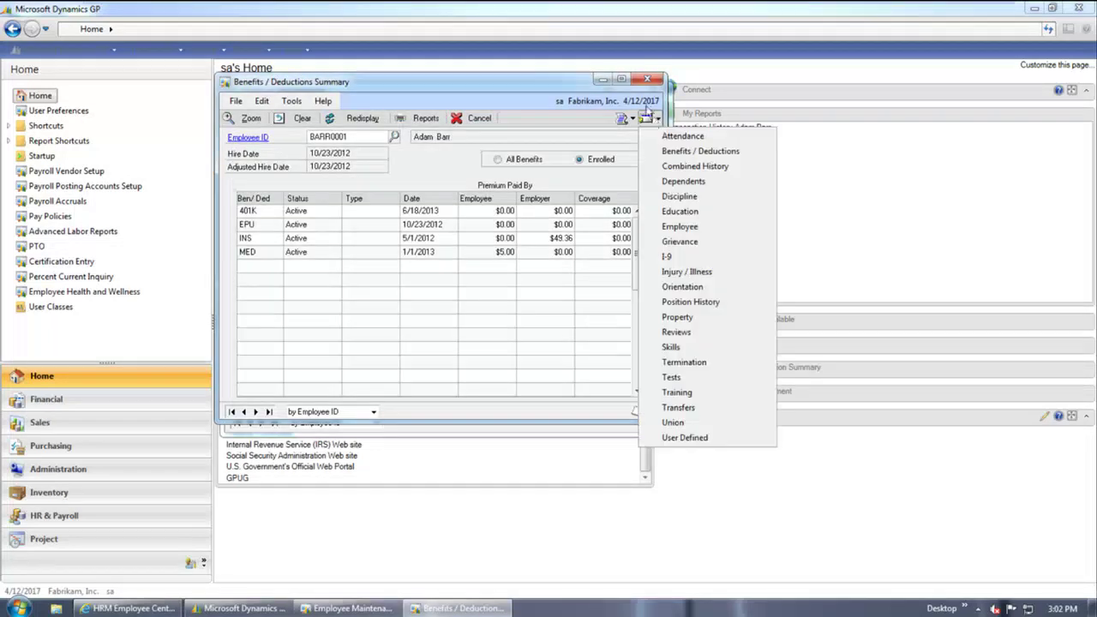
pyautogui.click(648, 79)
pyautogui.click(647, 79)
# View the employee's education record from the human resources windows and close it without changes
pyautogui.click(656, 129)
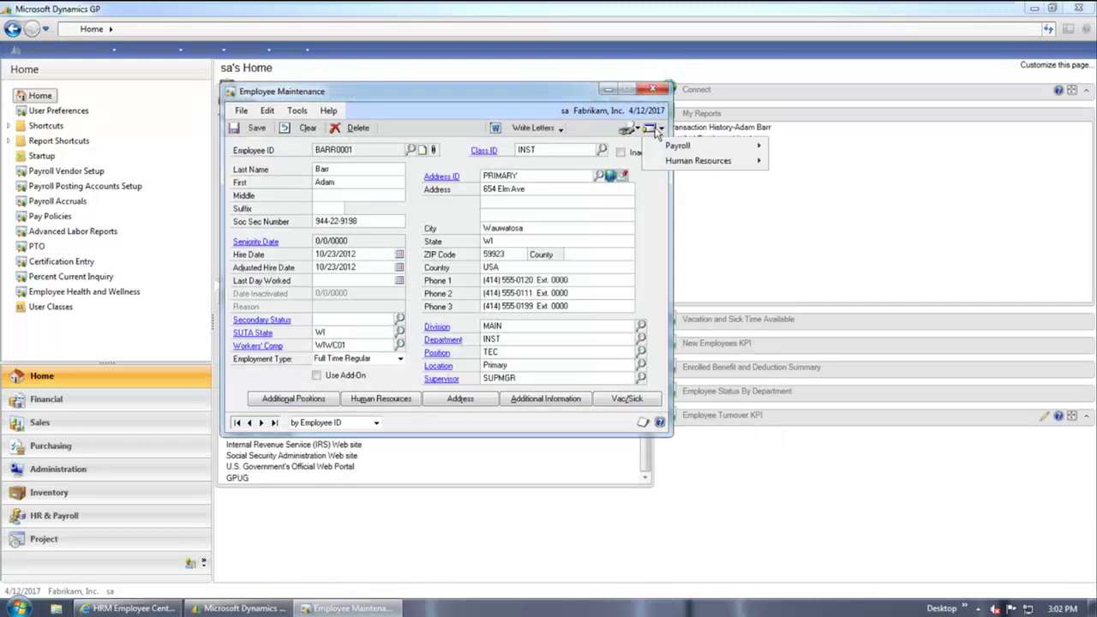
pyautogui.moveTo(698, 163)
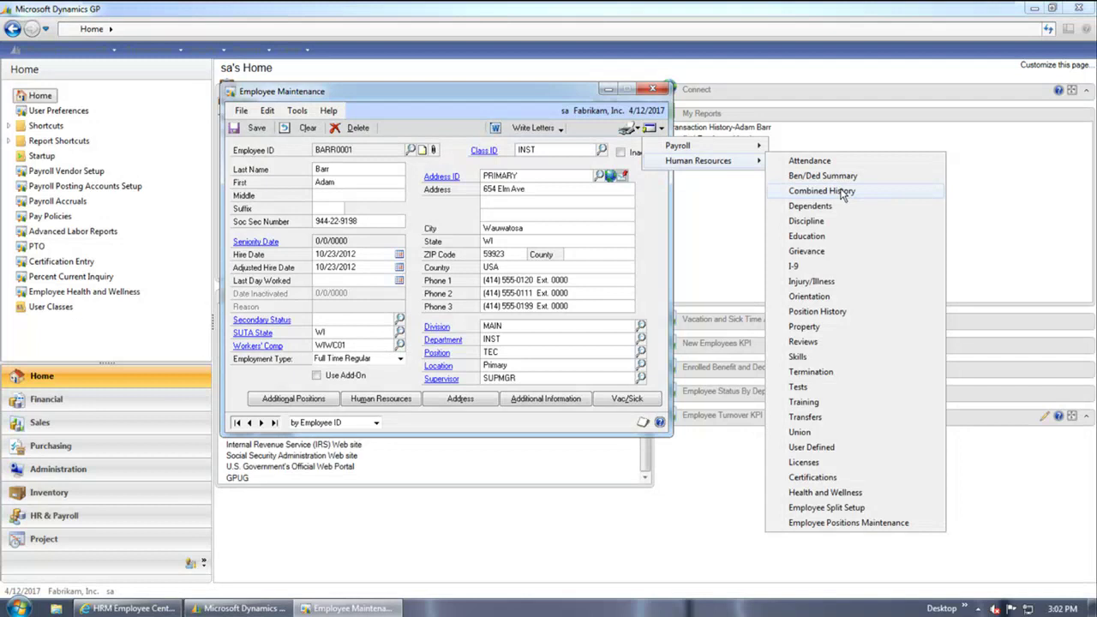
pyautogui.click(841, 239)
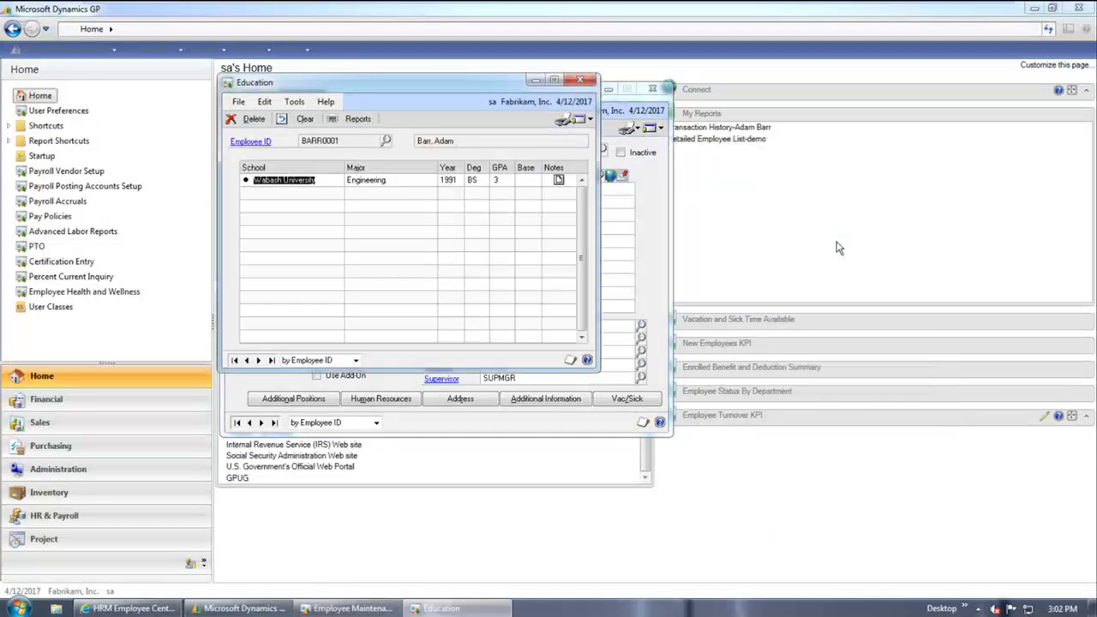
pyautogui.click(580, 80)
# View the company property assigned to the employee, and close the Property and Employee Maintenance windows
pyautogui.click(660, 128)
pyautogui.moveTo(682, 161)
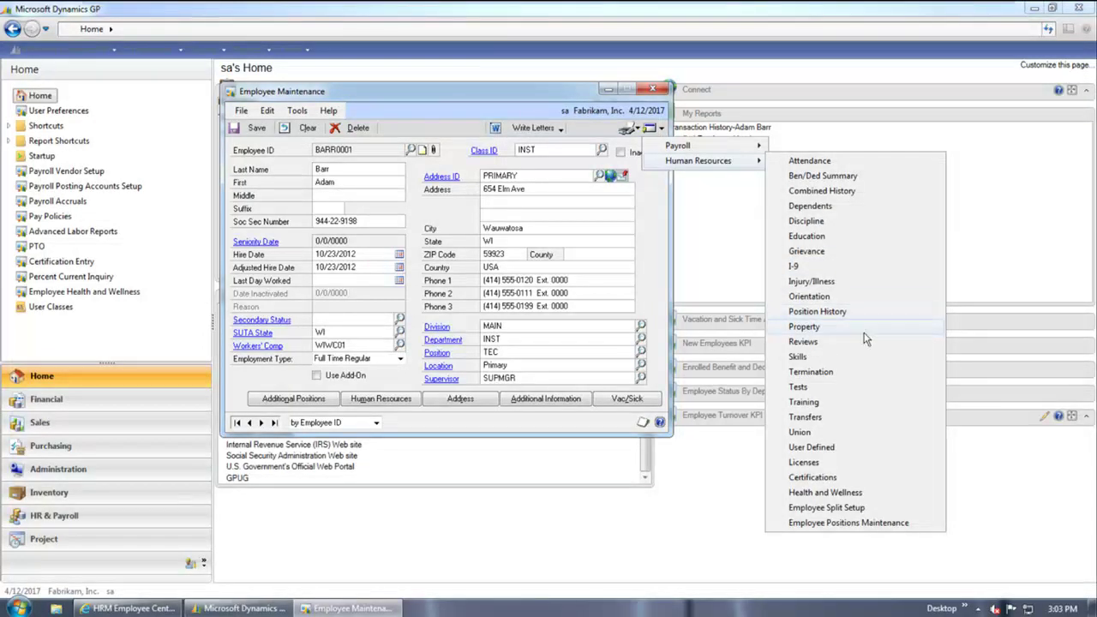
pyautogui.click(814, 328)
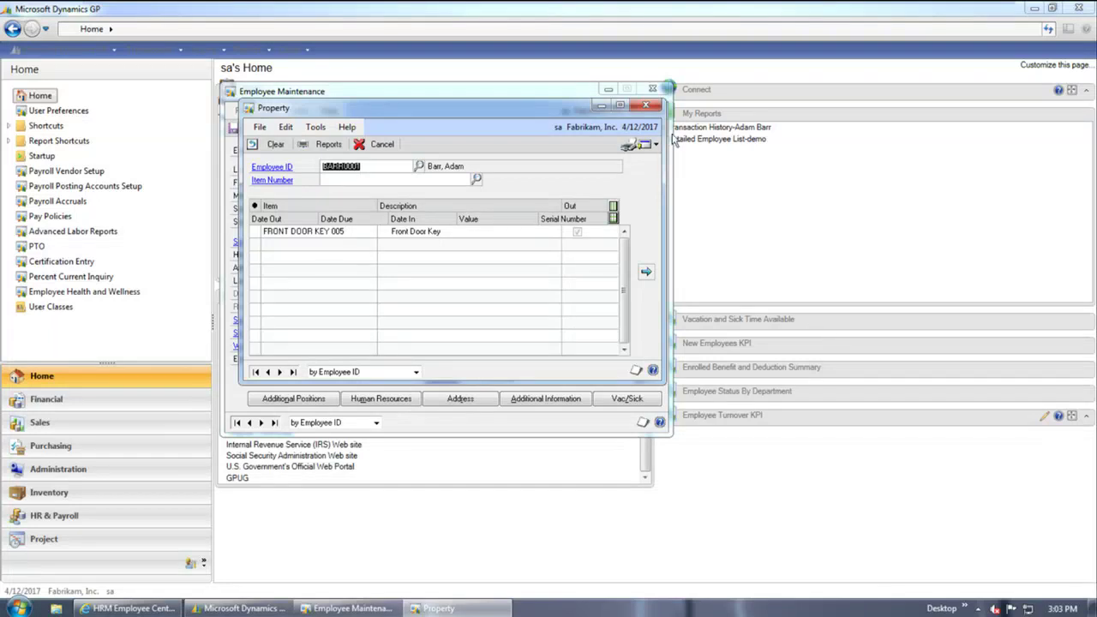
pyautogui.click(648, 106)
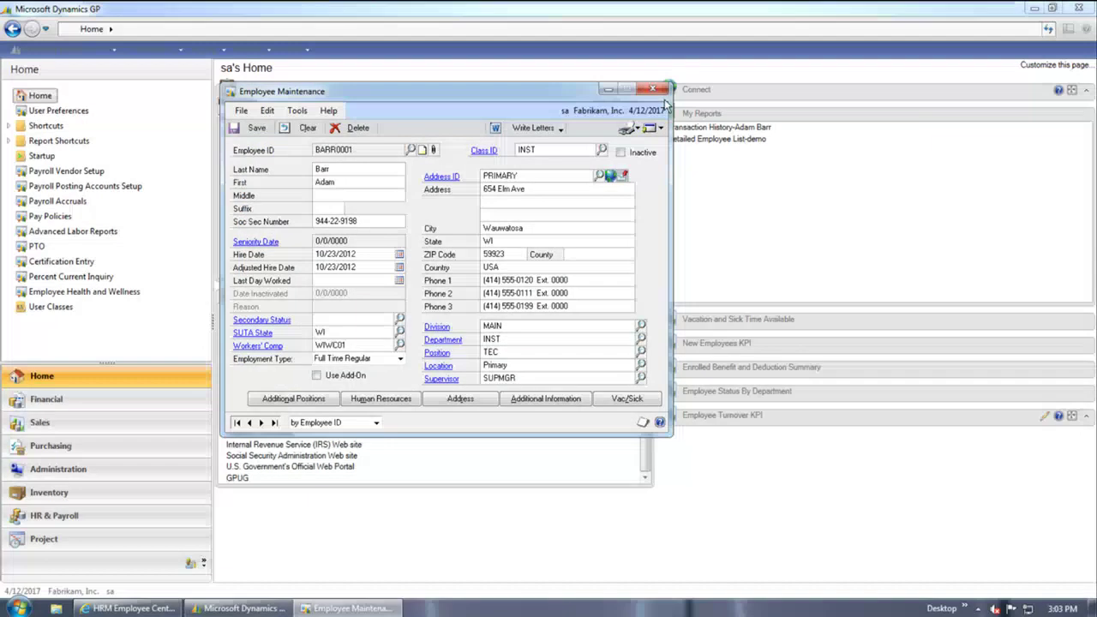
pyautogui.click(658, 88)
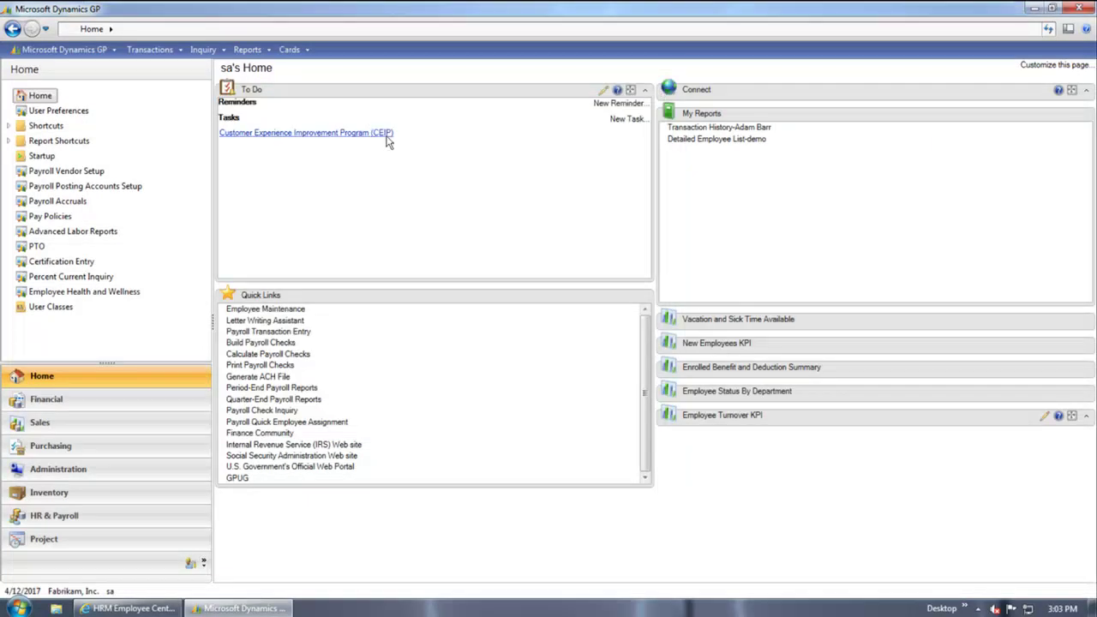
# Look up the vendor setup for the 401K company deduction in Payroll Vendor Setup and close the window without changes
pyautogui.click(88, 175)
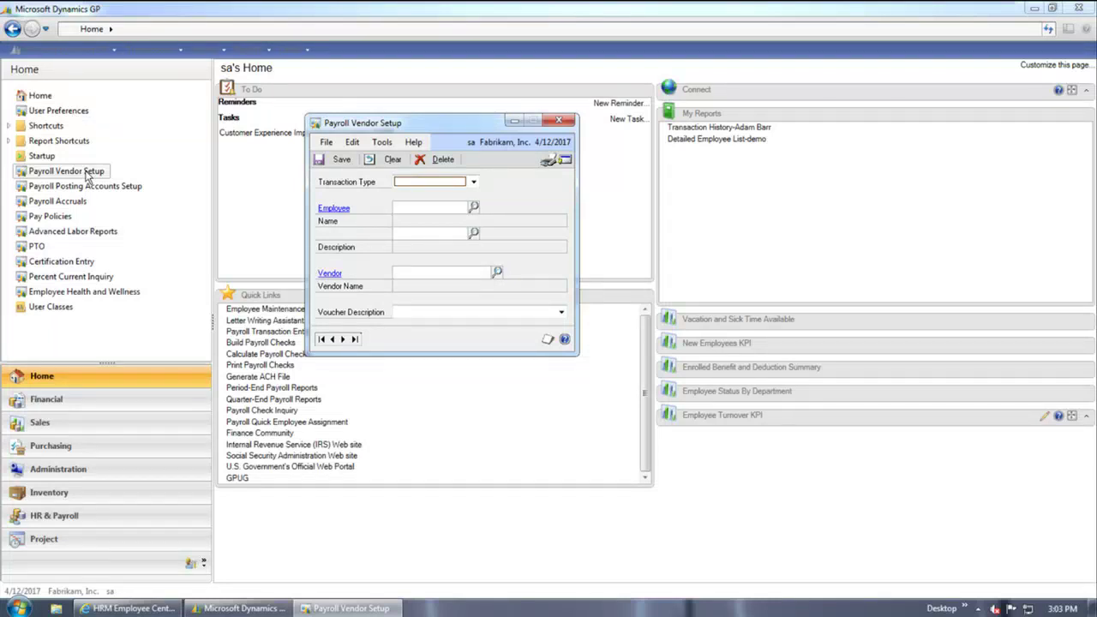
pyautogui.click(473, 182)
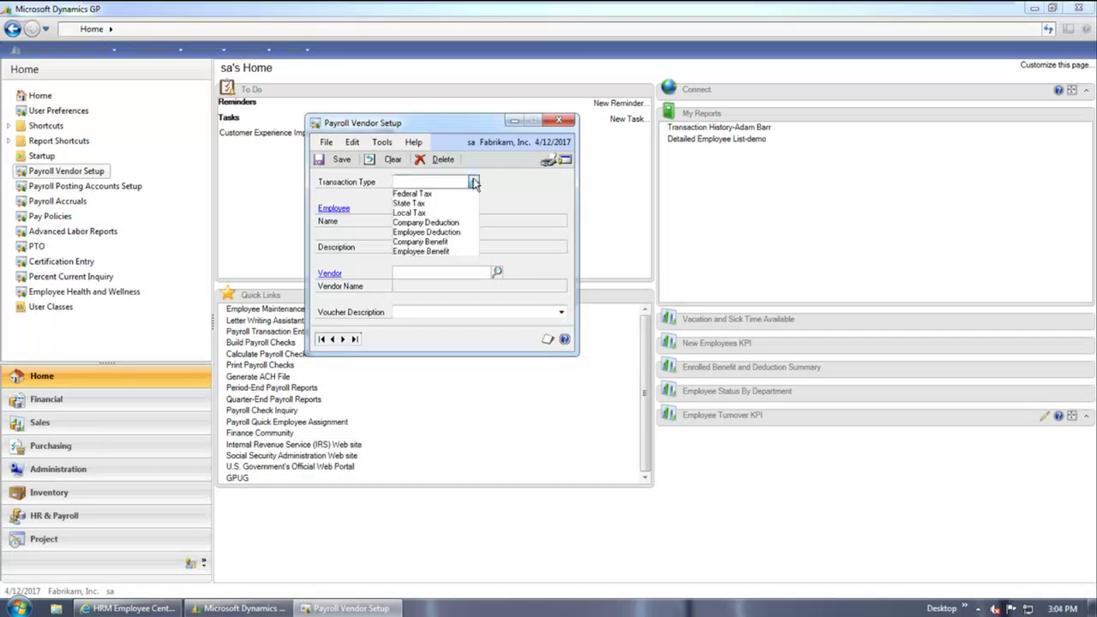
pyautogui.click(470, 222)
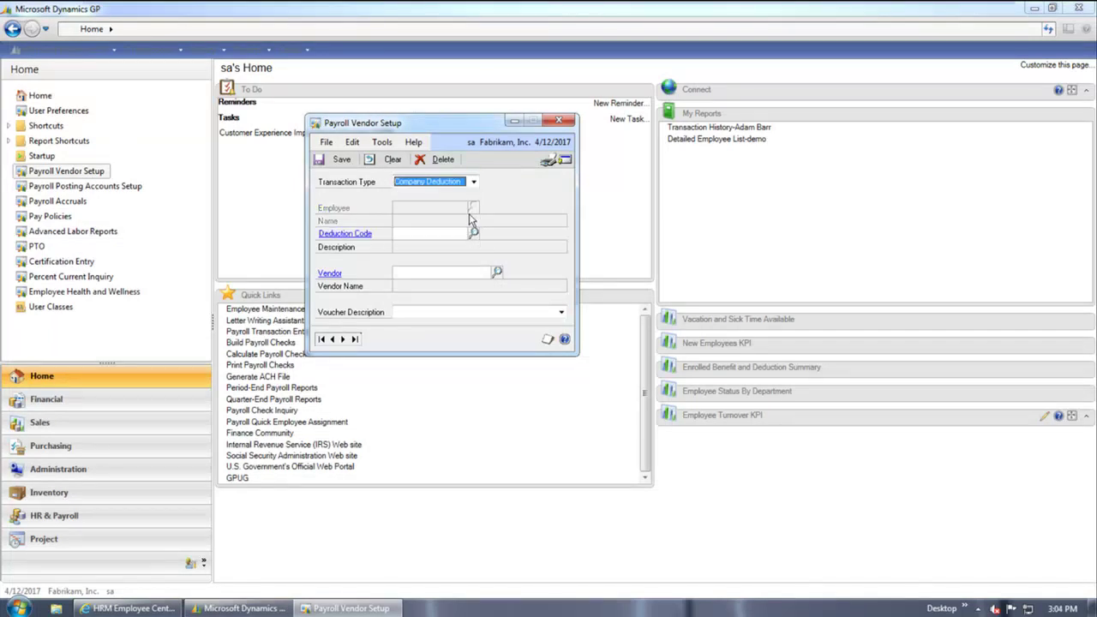
pyautogui.click(472, 234)
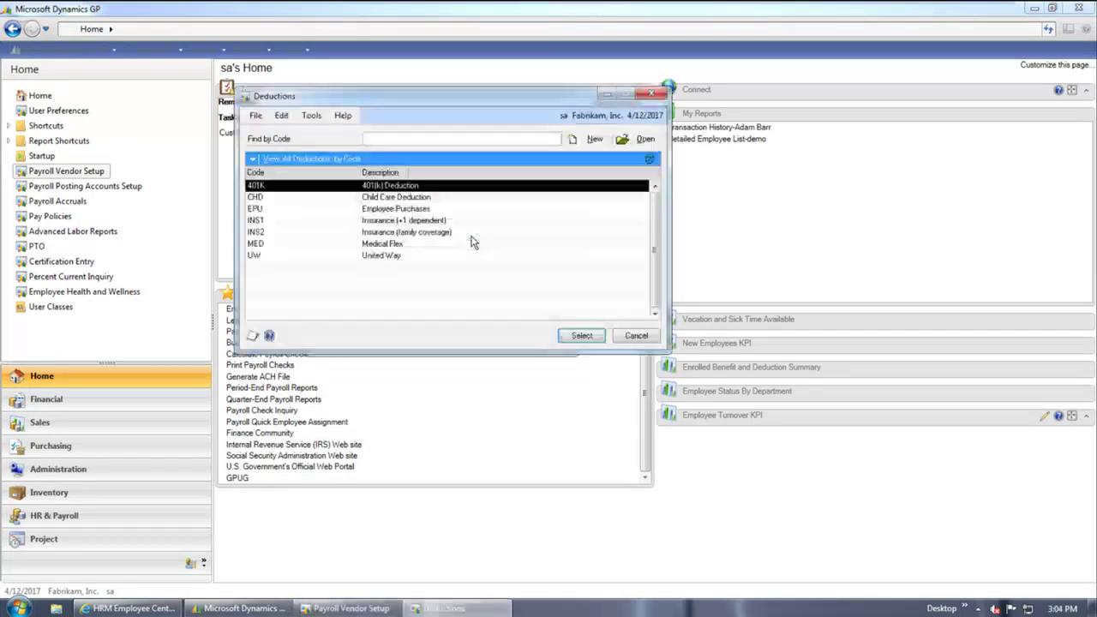
pyautogui.doubleClick(274, 192)
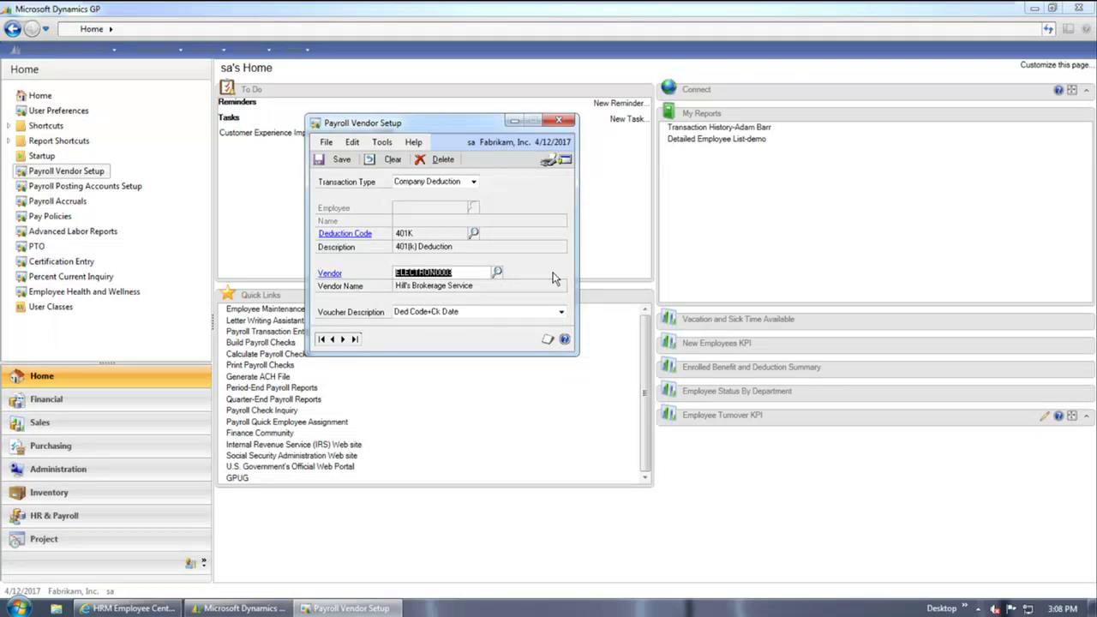
pyautogui.click(557, 119)
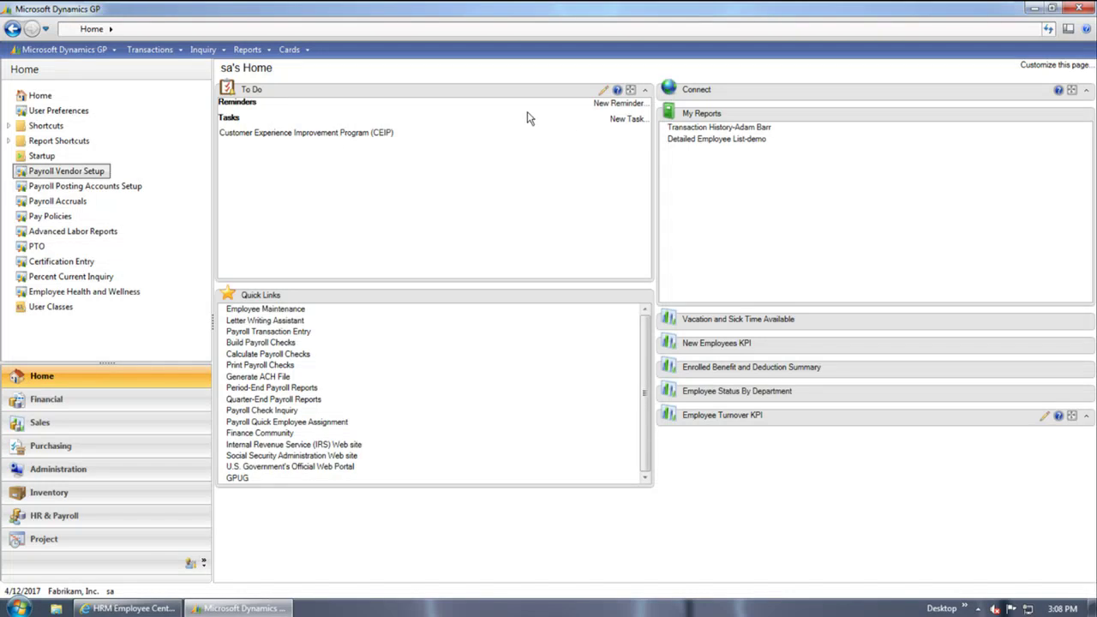
# View the payroll posting accounts setup for the Gross Pay (DR) account type and close the window without changes
pyautogui.click(79, 49)
pyautogui.moveTo(86, 117)
pyautogui.moveTo(204, 125)
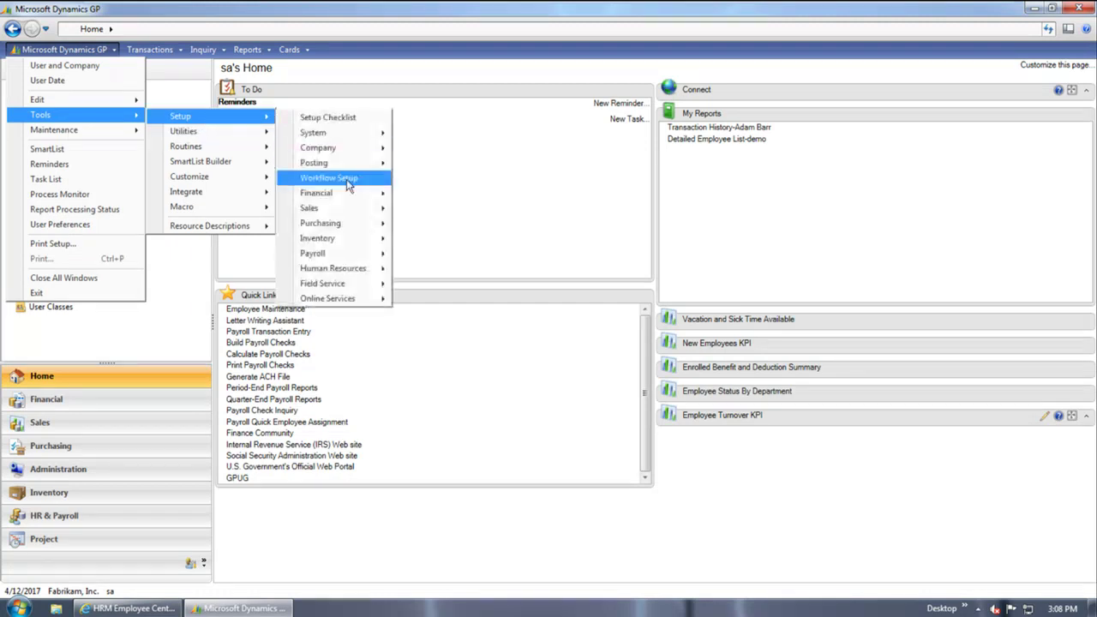
pyautogui.moveTo(358, 255)
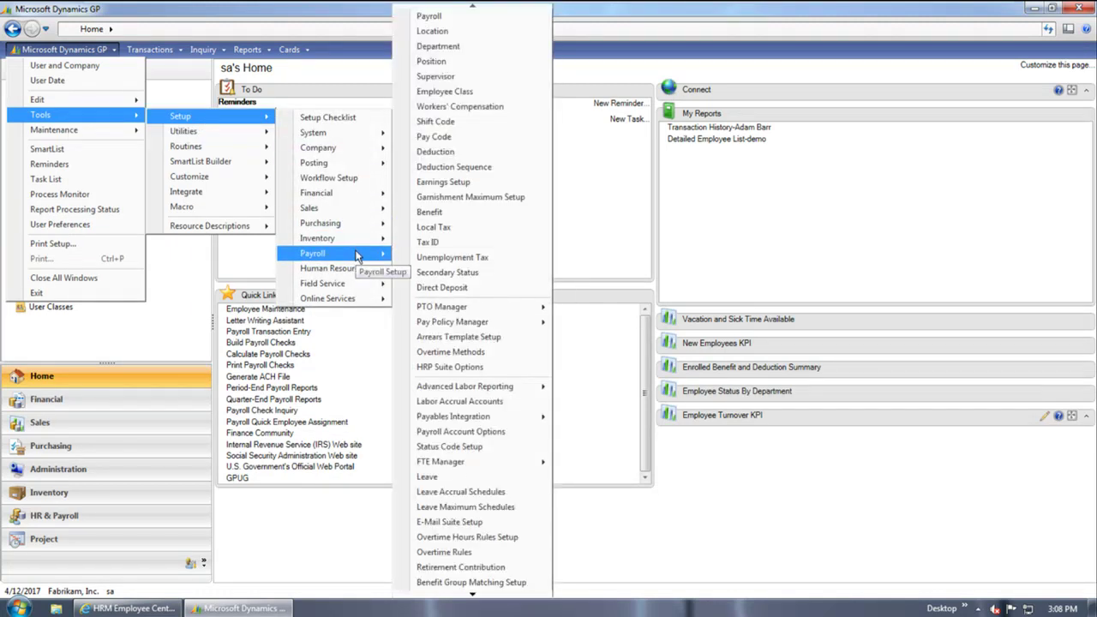
pyautogui.moveTo(347, 163)
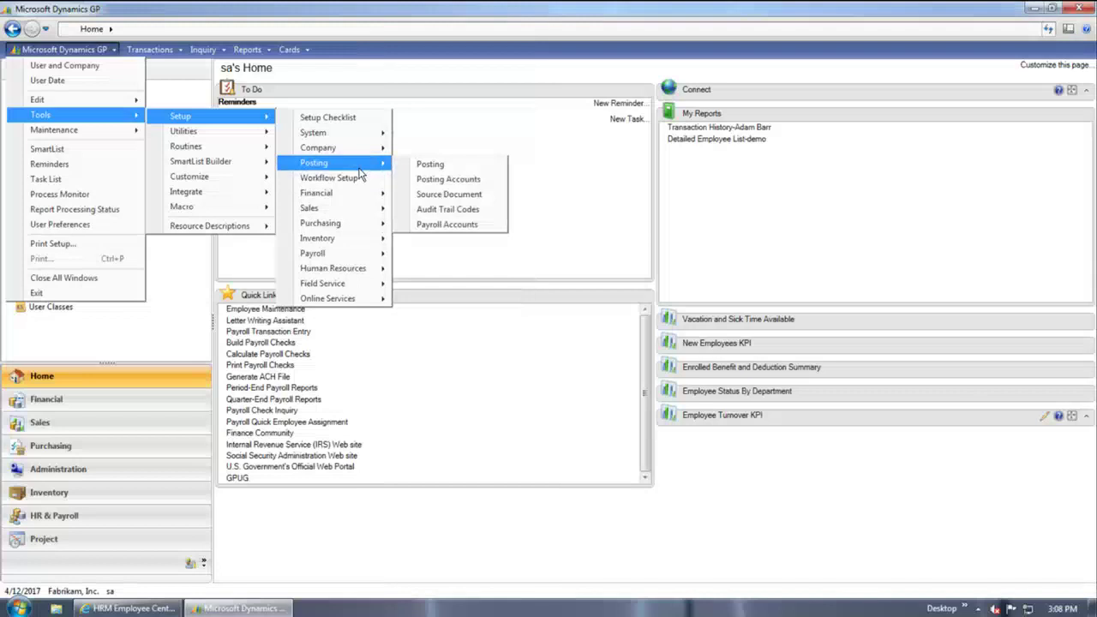
pyautogui.click(446, 224)
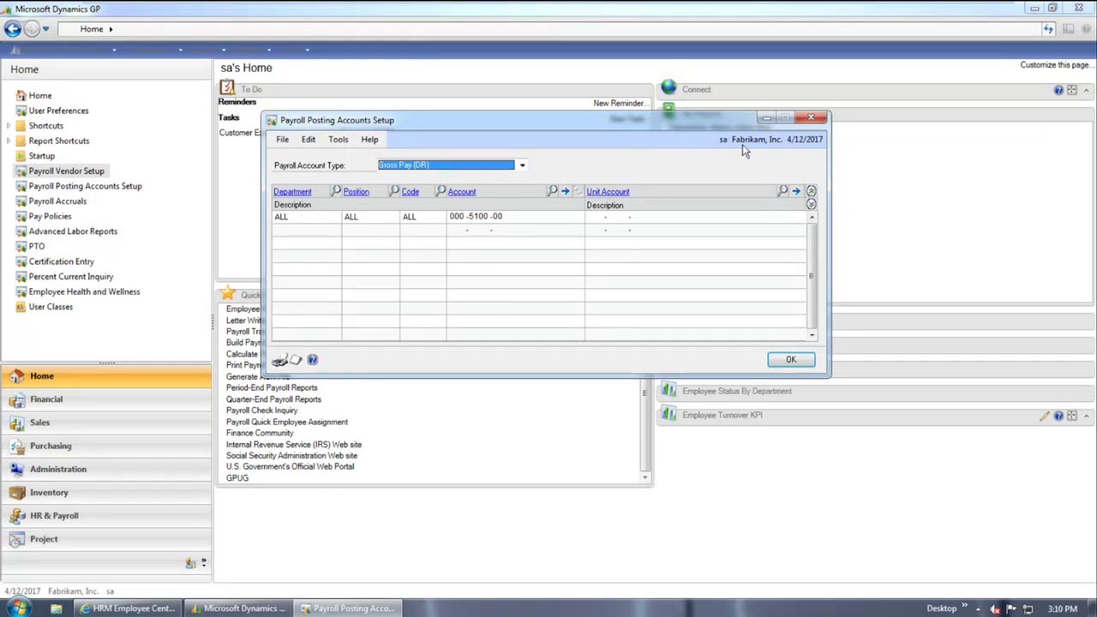
pyautogui.click(812, 117)
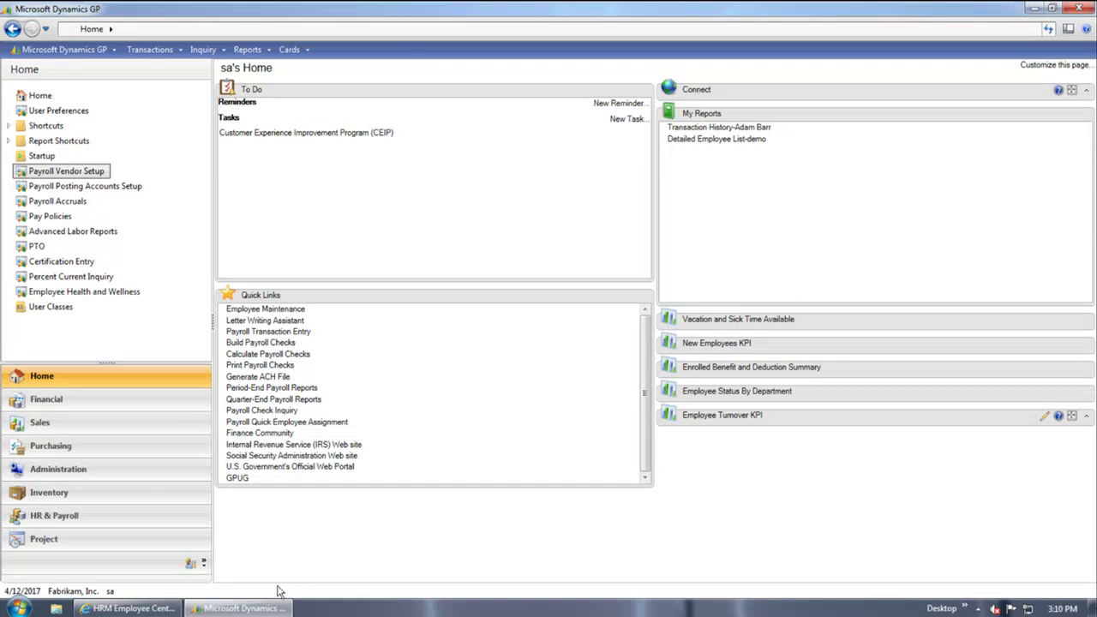
# Switch to Business Portal in the browser and view the employee's paychecks on the Employee Center's Pay page
pyautogui.moveTo(94, 609)
pyautogui.click(95, 609)
pyautogui.moveTo(74, 139)
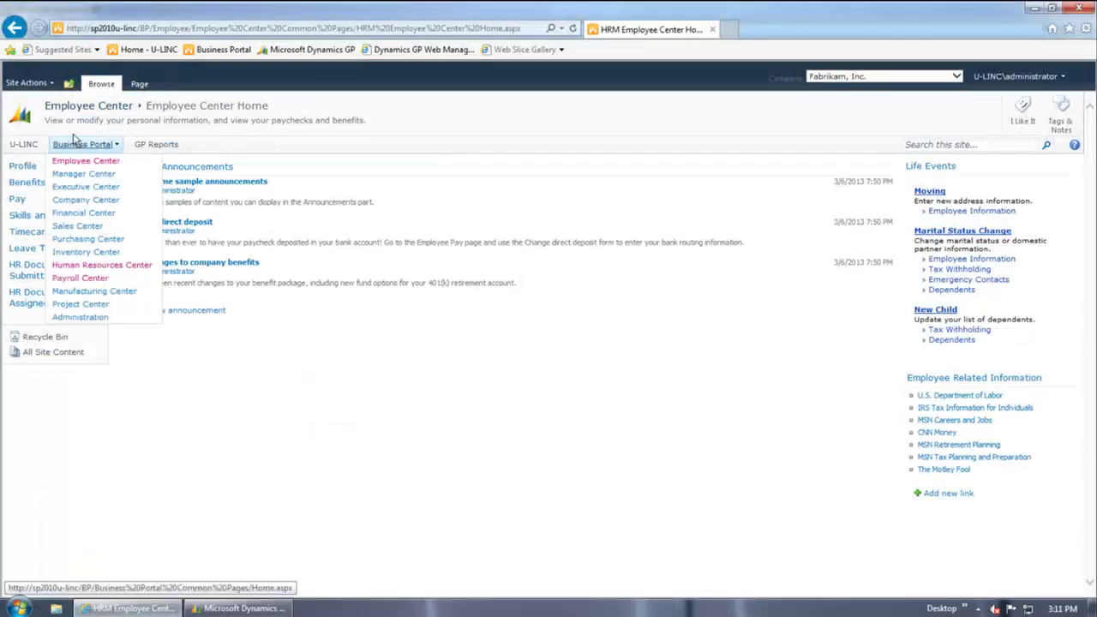
pyautogui.click(88, 161)
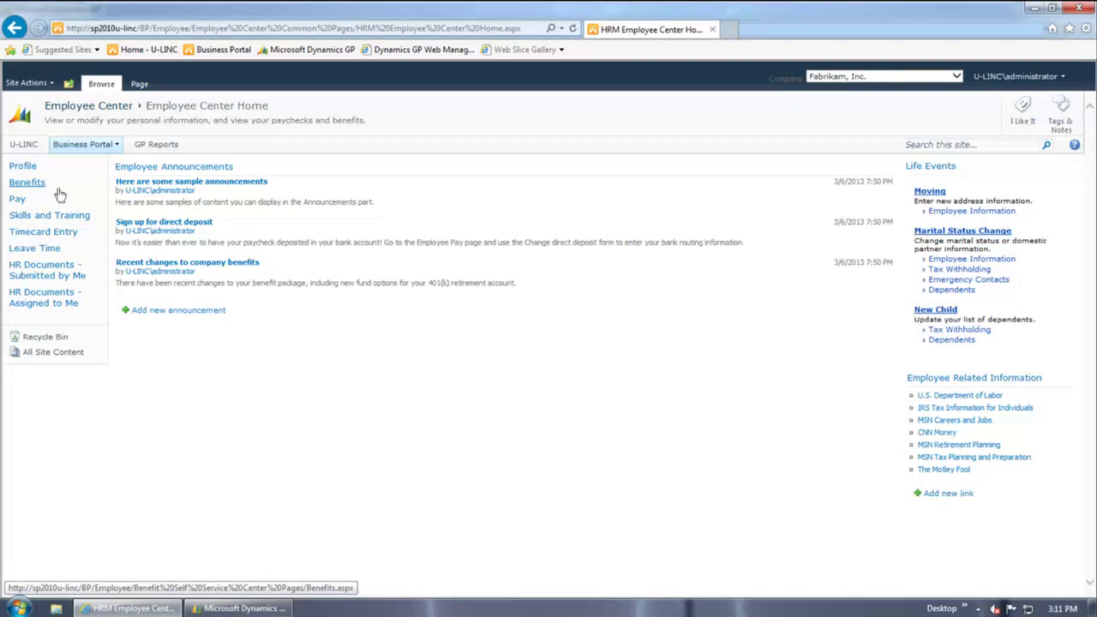
pyautogui.click(19, 202)
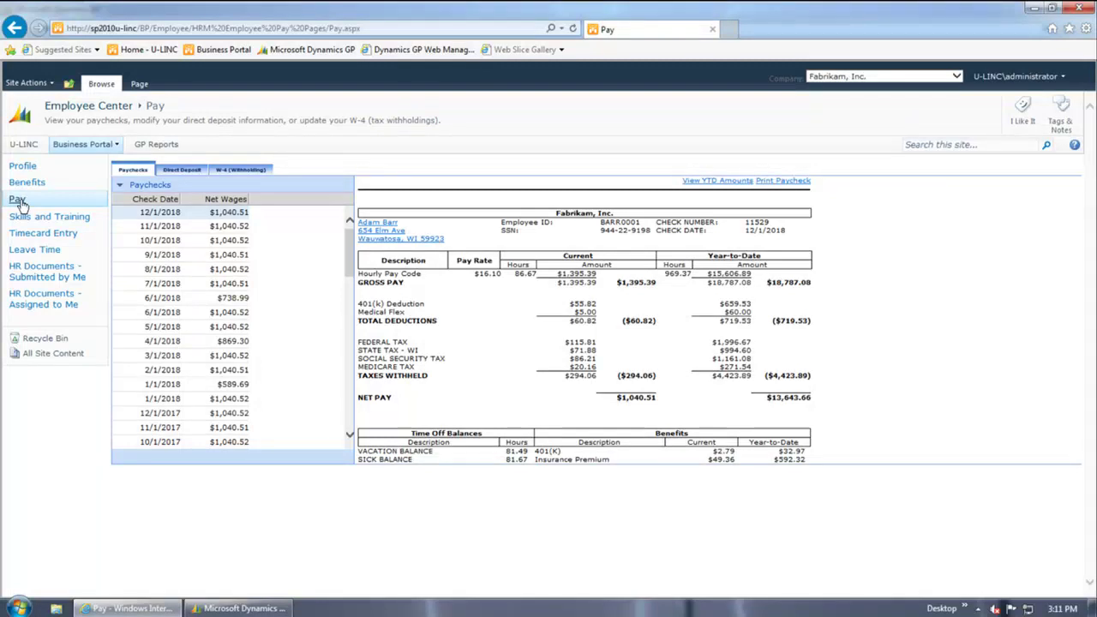
# View the Team Profile page in Business Portal's Manager Center, and switch back to Microsoft Dynamics GP
pyautogui.click(117, 149)
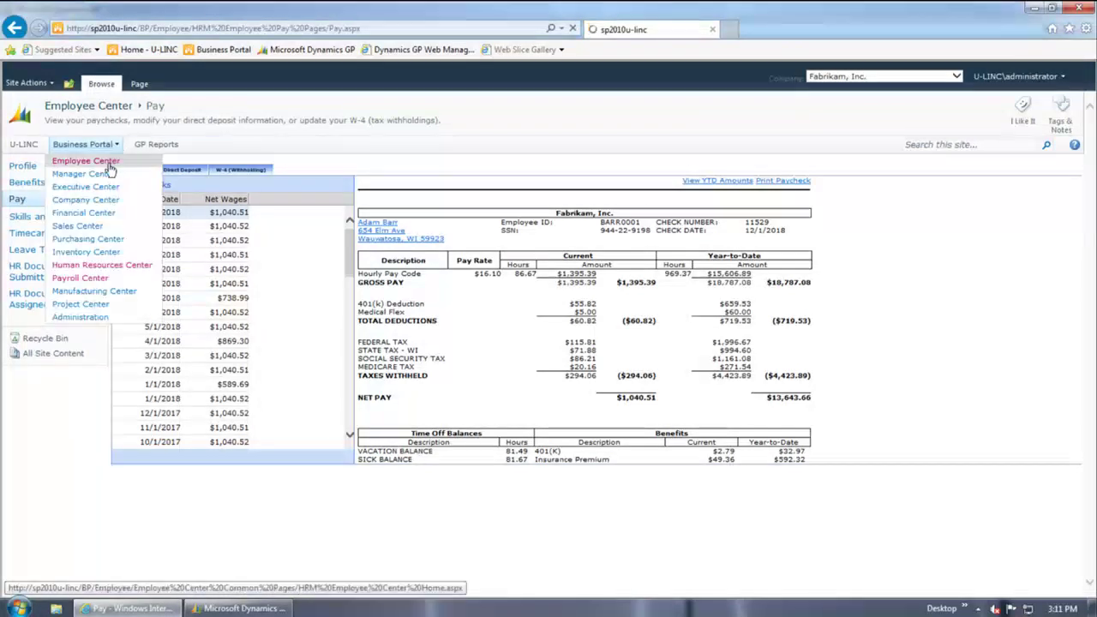
pyautogui.click(101, 175)
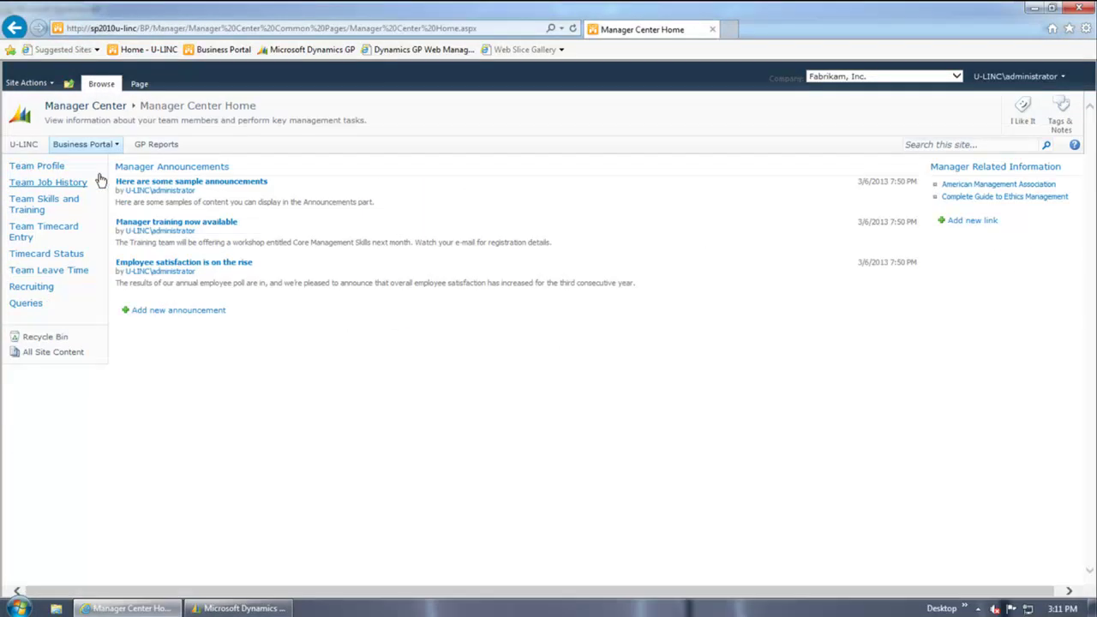
pyautogui.click(36, 168)
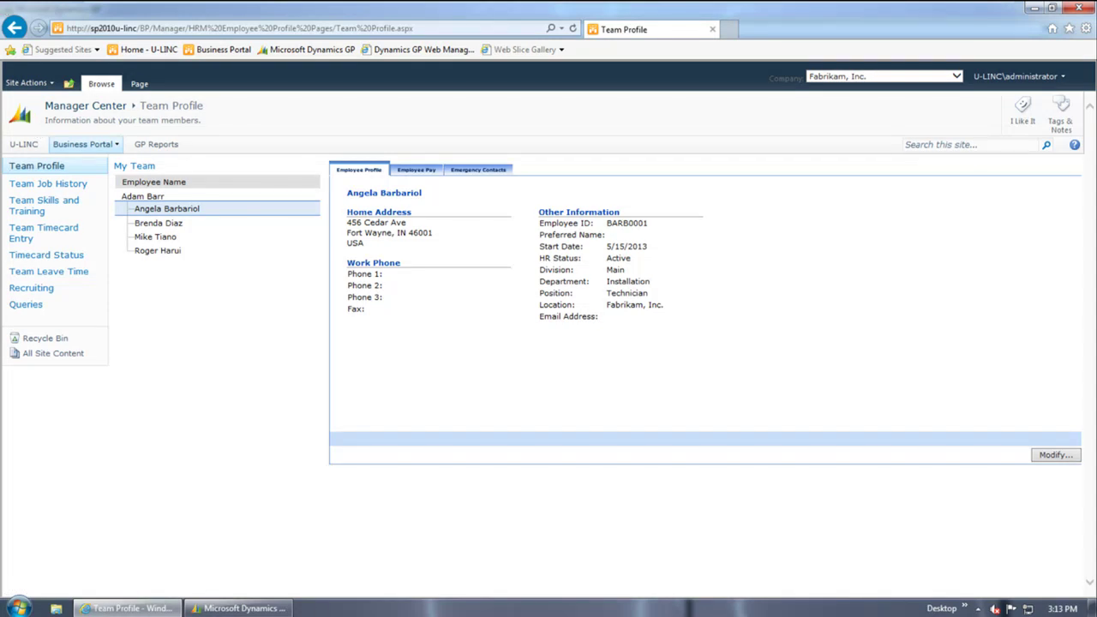
pyautogui.click(242, 610)
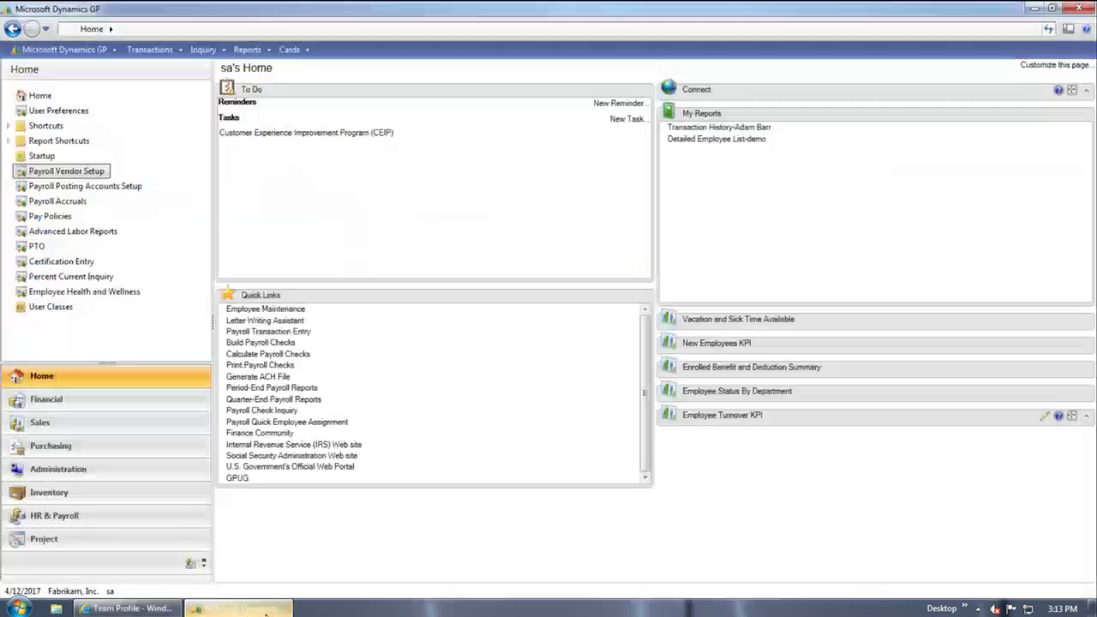
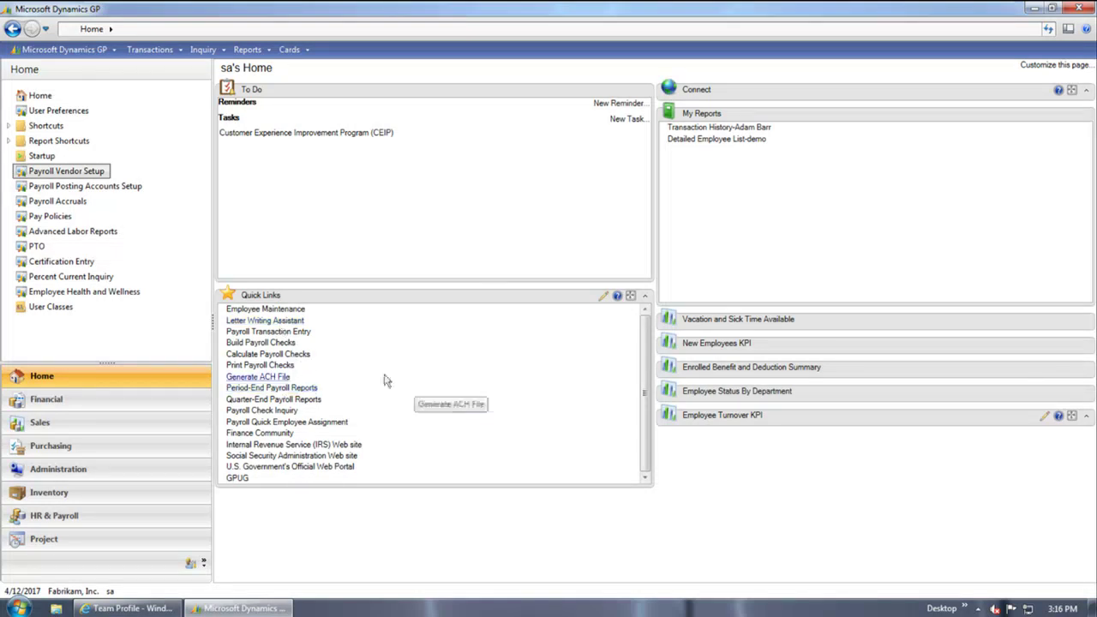
# Add the Demo option of the Department Analysis Detail report to the Advanced Labor Reports print list and print it to screen
pyautogui.click(47, 235)
pyautogui.click(418, 219)
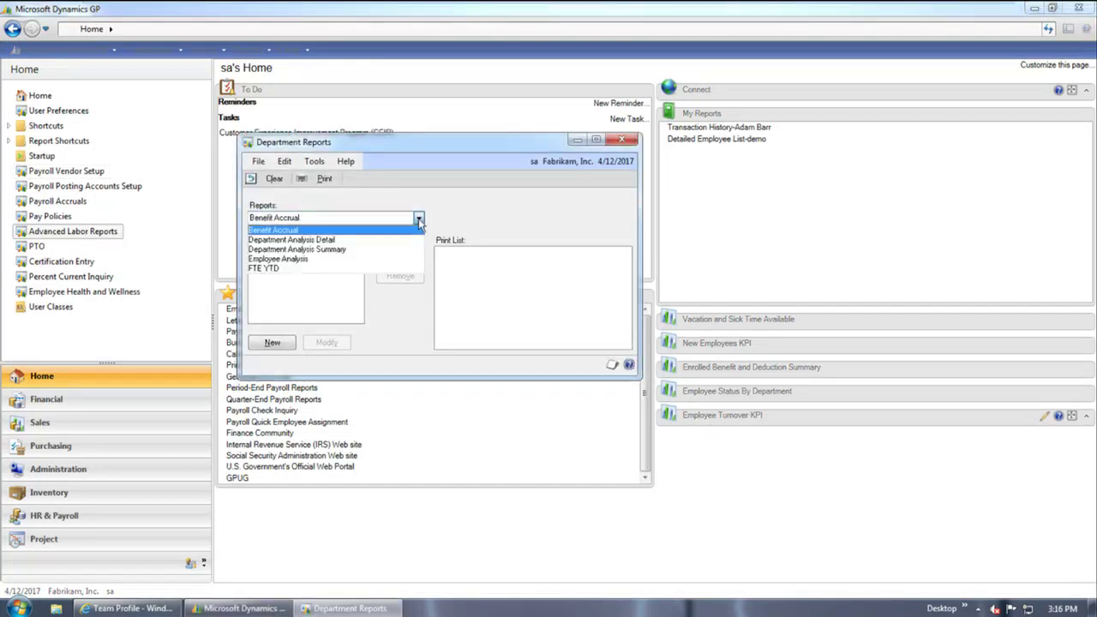
pyautogui.click(341, 244)
pyautogui.click(299, 254)
pyautogui.click(398, 253)
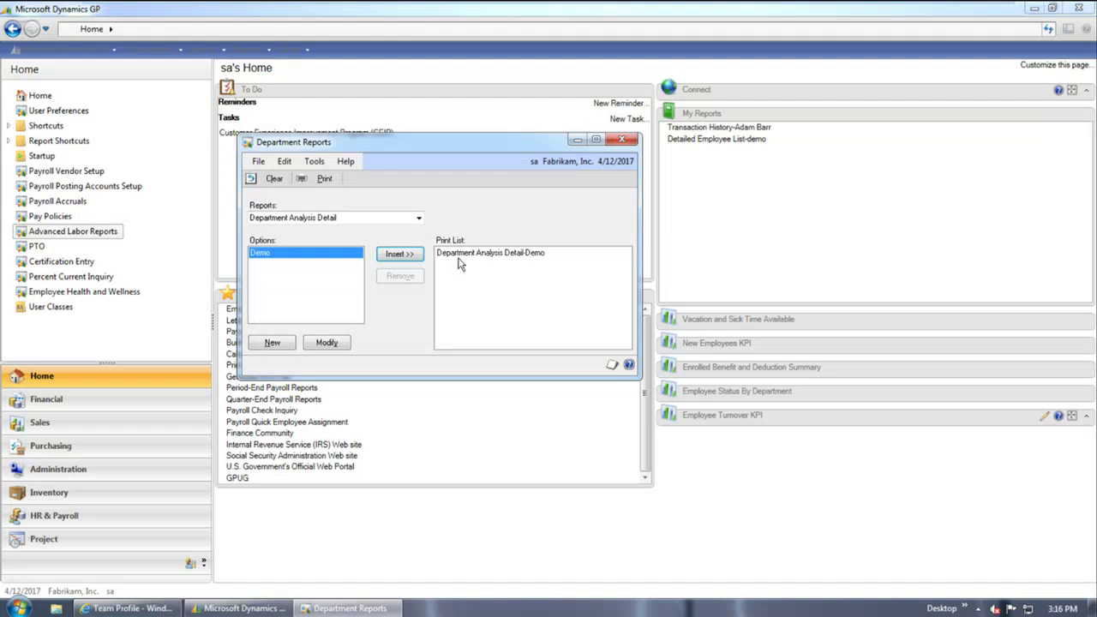
pyautogui.click(467, 255)
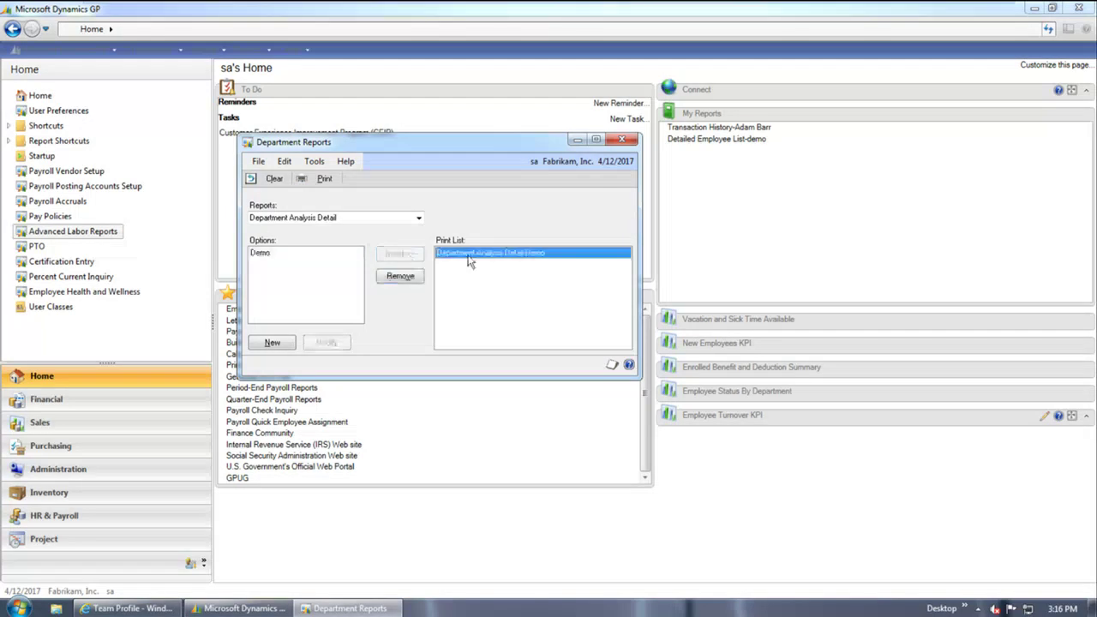
pyautogui.click(321, 181)
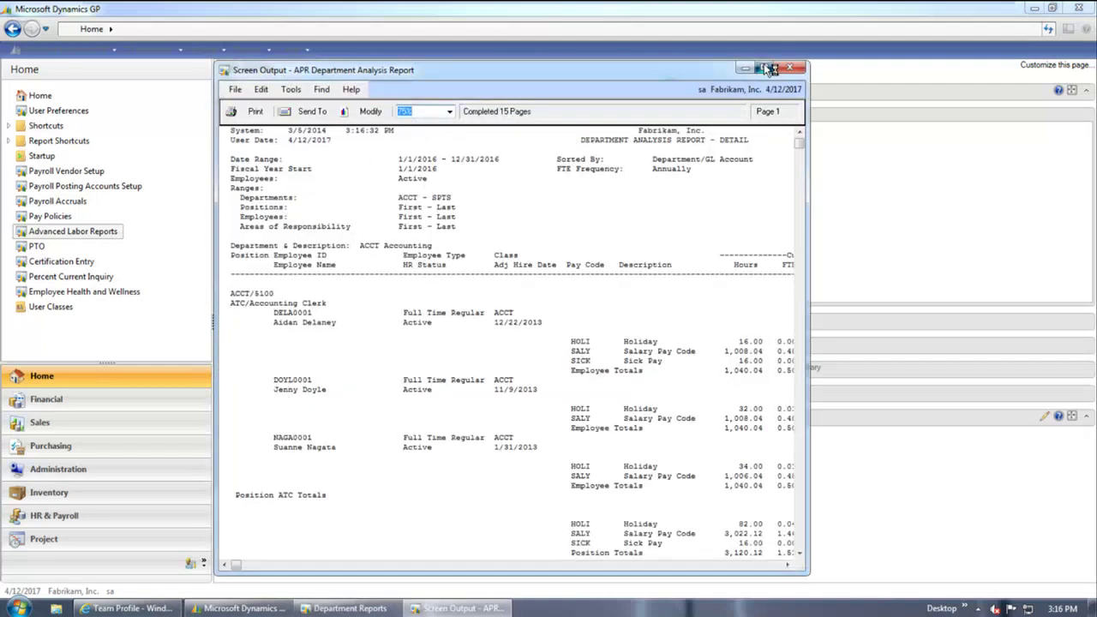
# Examine the hours, FTE and earnings in the maximized Department Analysis Report, and close the report and the Department Reports window
pyautogui.click(763, 67)
pyautogui.scroll(-1, 690, 300)
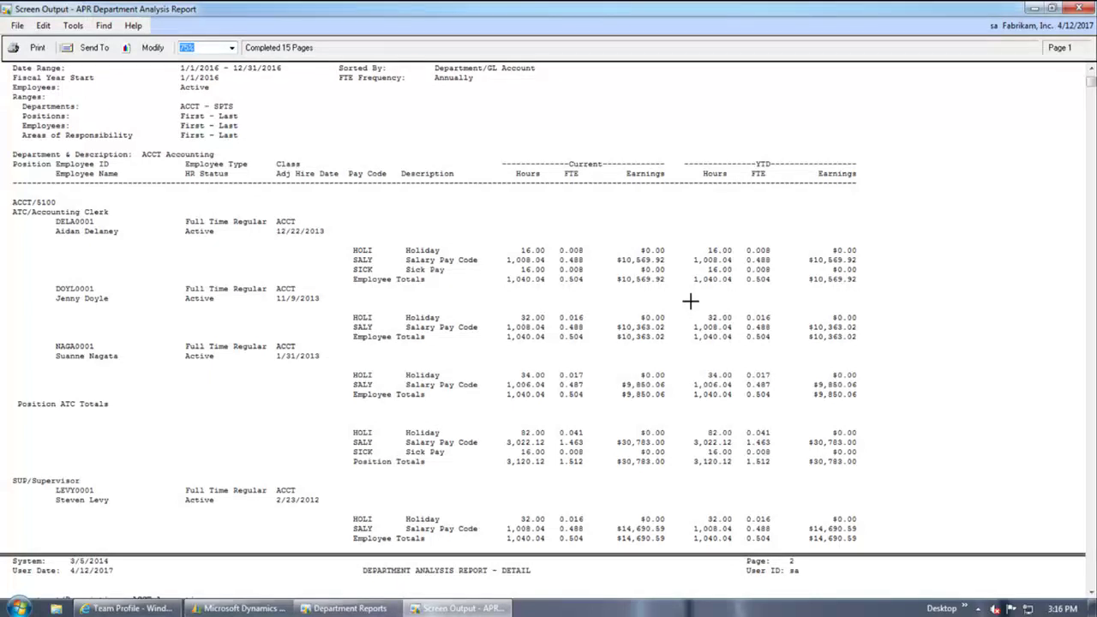
pyautogui.scroll(-10, 690, 300)
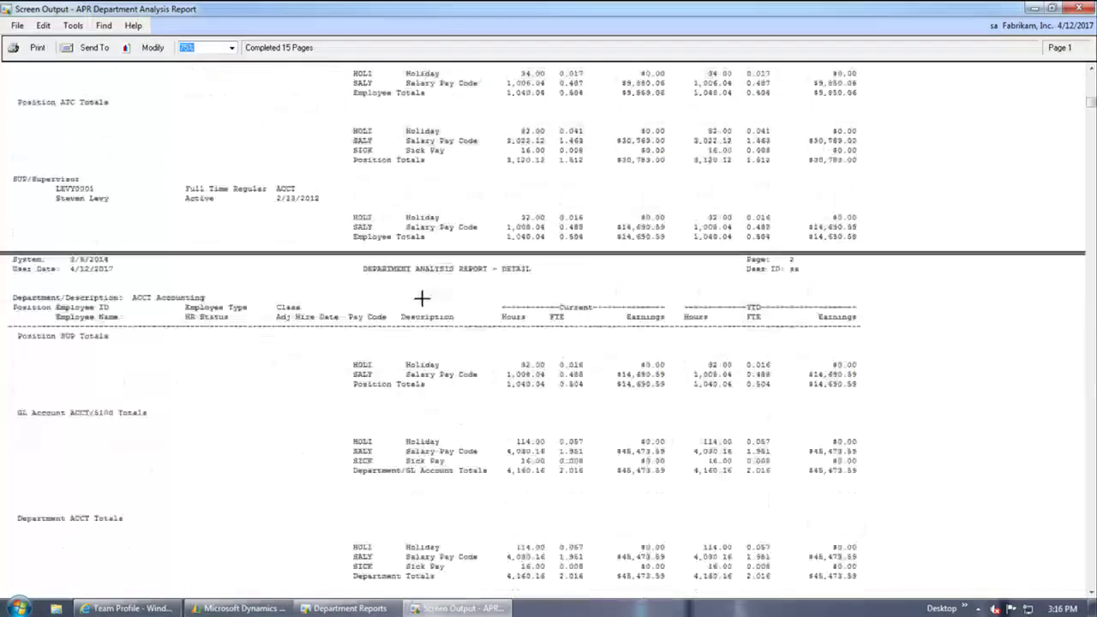
pyautogui.scroll(-4, 354, 358)
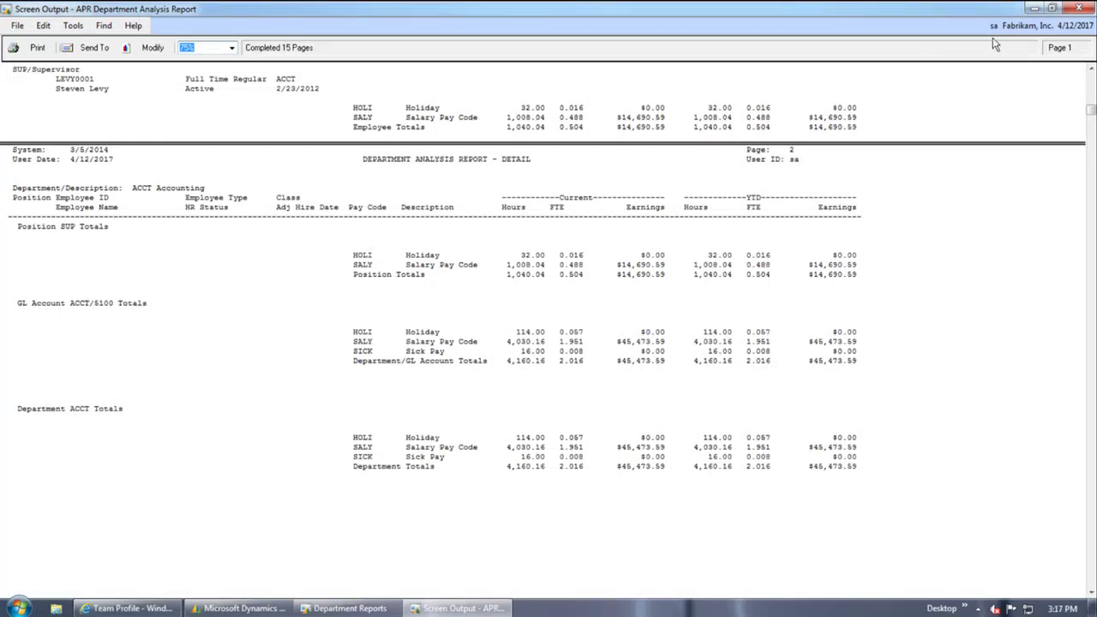
pyautogui.click(1087, 7)
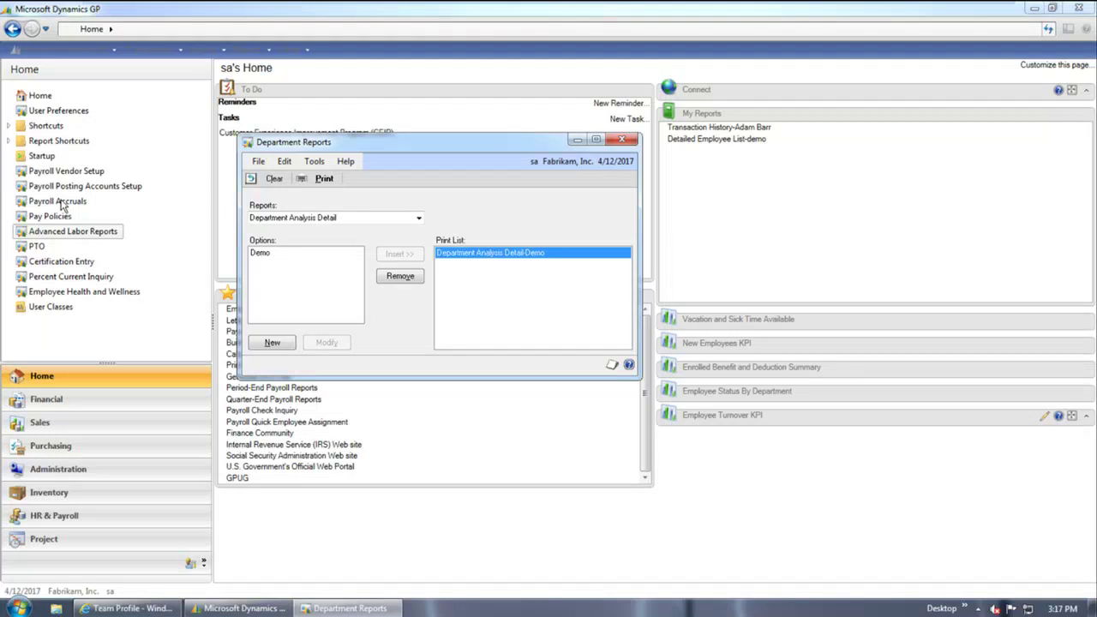
pyautogui.click(622, 139)
# View the Payroll Accruals window and close it without calculating an accrual
pyautogui.click(92, 204)
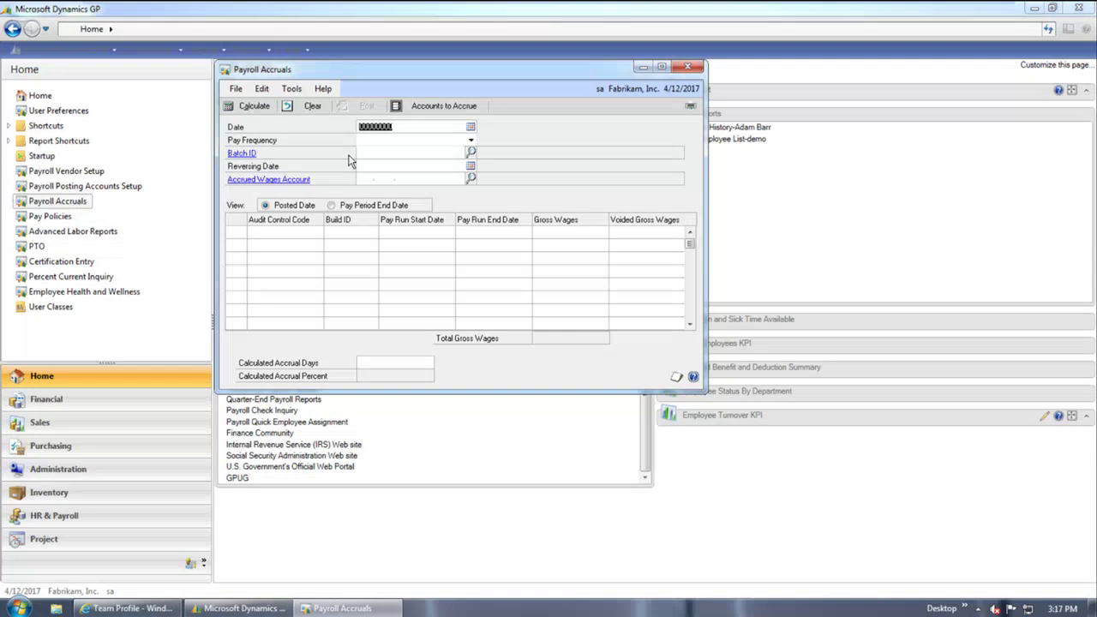
pyautogui.click(687, 67)
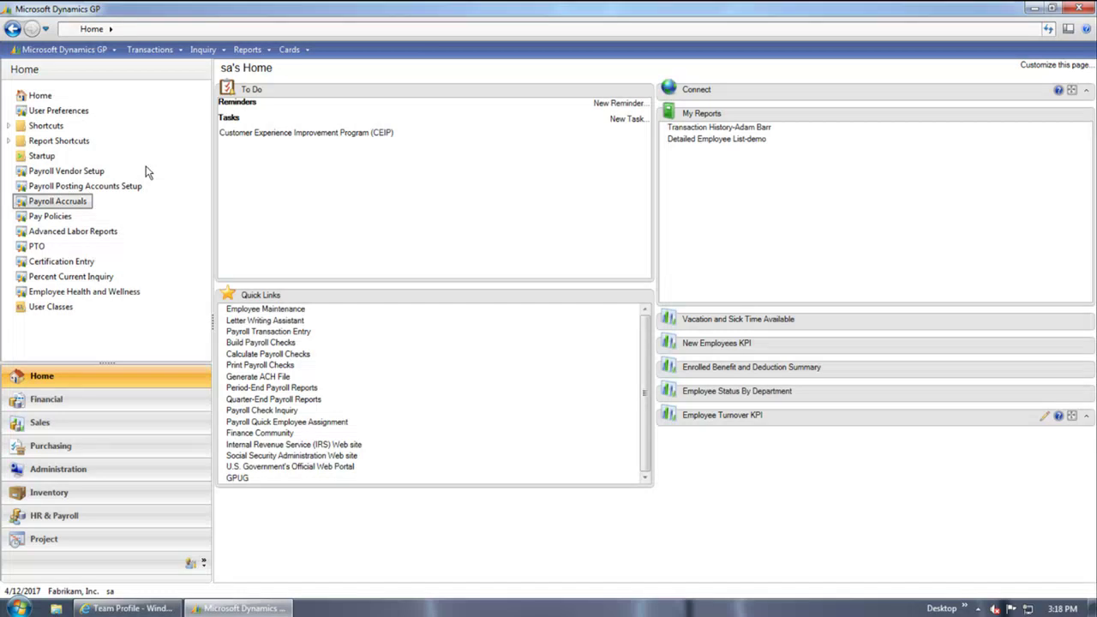
# Look up the HOUR pay code's rates by department, position and shift in Pay Policies, and close the window without changes
pyautogui.click(60, 219)
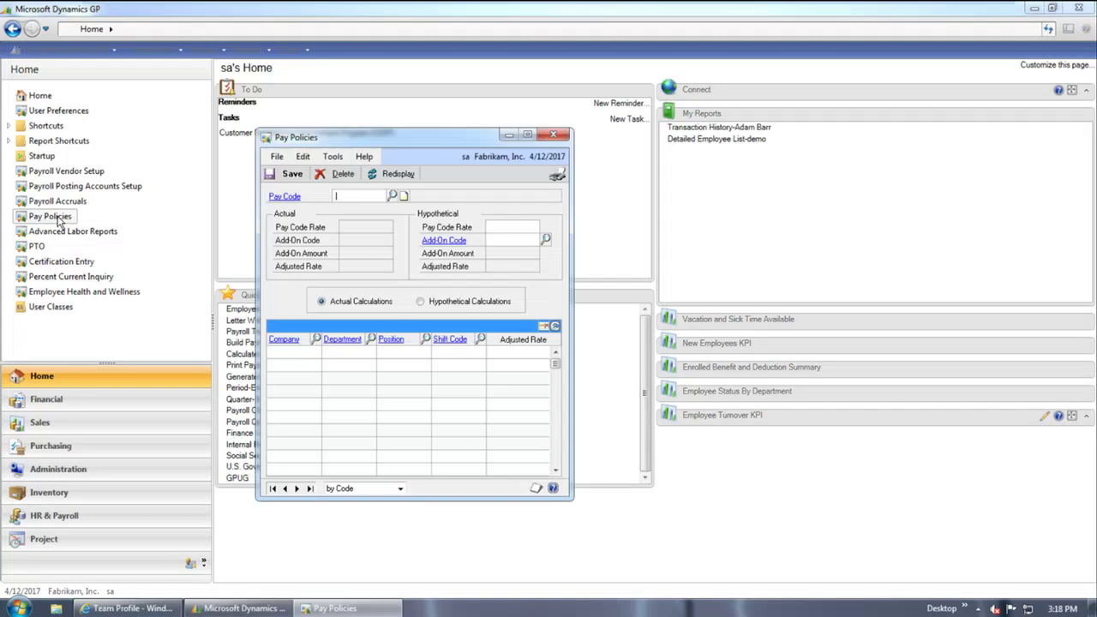
pyautogui.write('R')
pyautogui.press('BackSpace')
pyautogui.write('HOU')
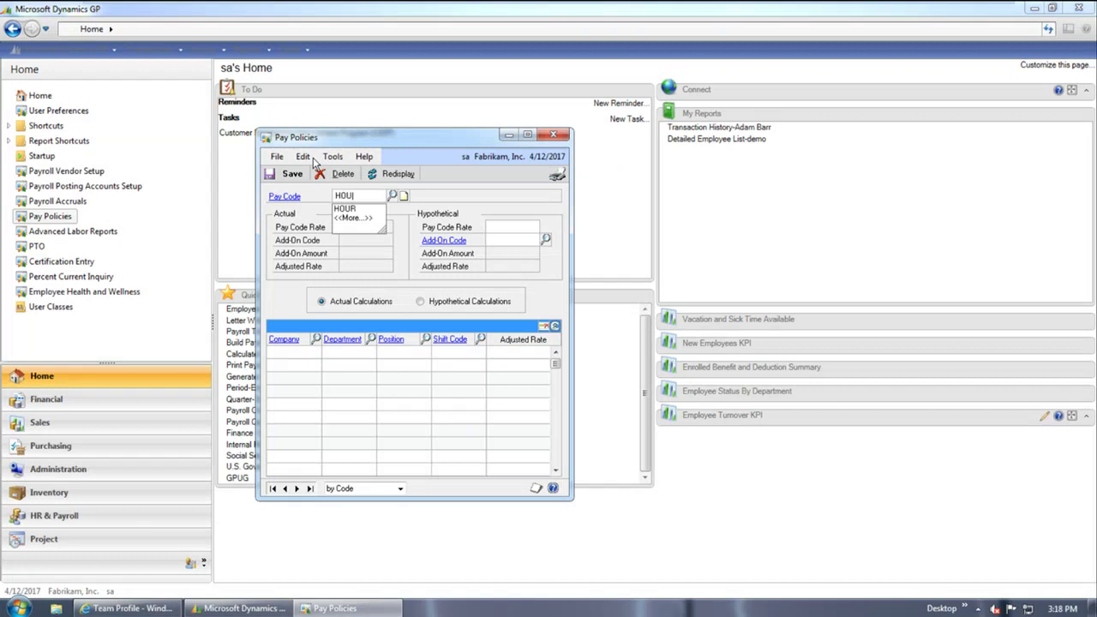
pyautogui.write('R')
pyautogui.press('Tab')
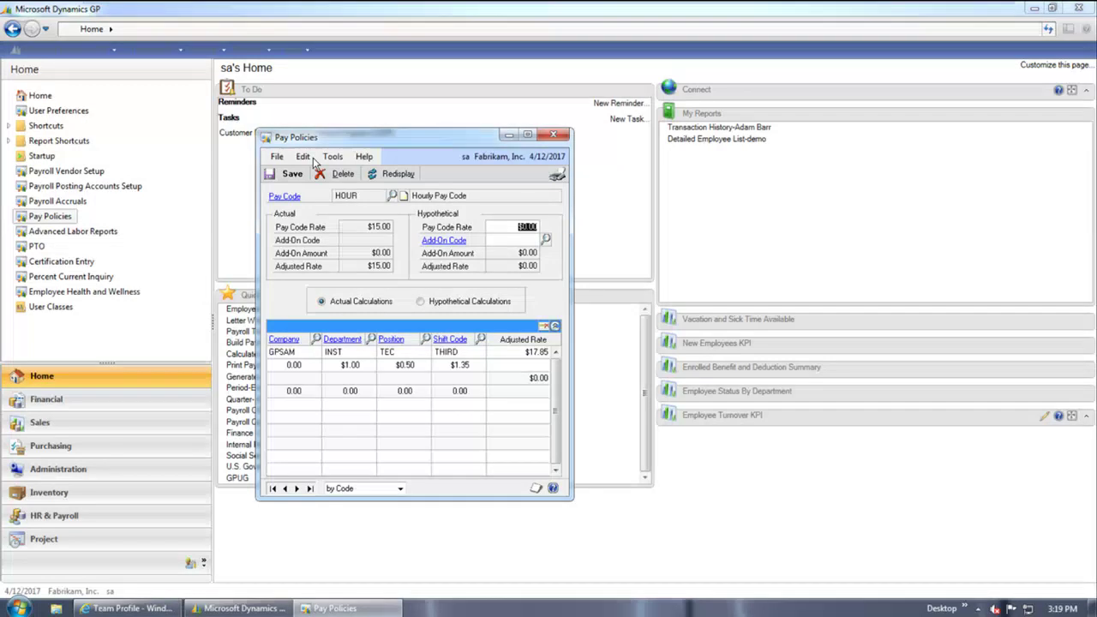
pyautogui.click(554, 135)
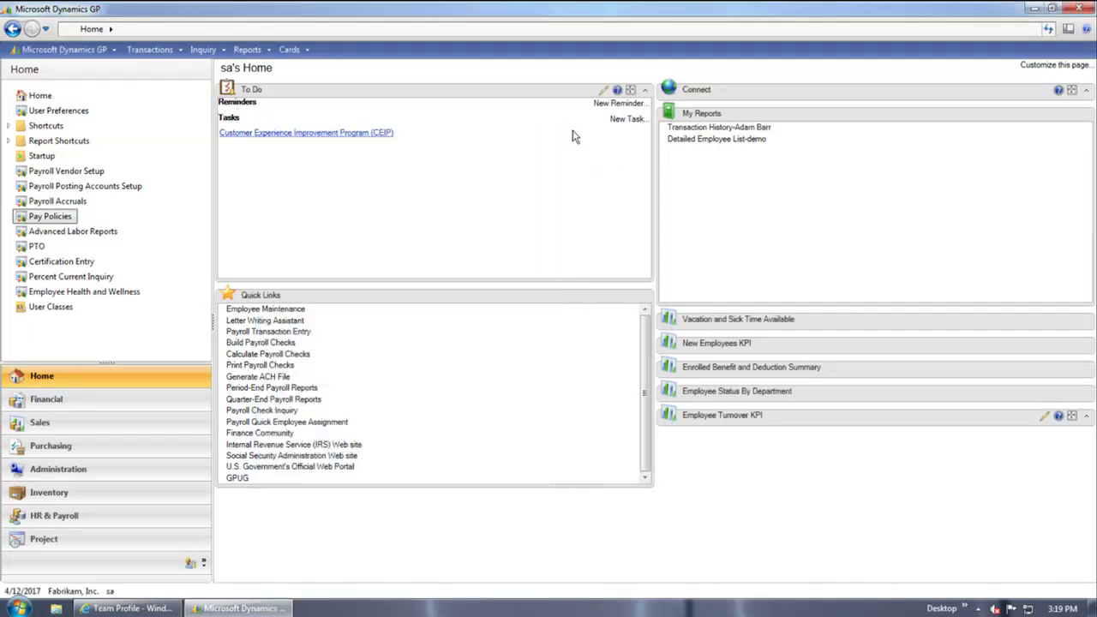
# Look up the Installation technician's DEMO certification record in Certification Entry and close the window without changes
pyautogui.click(58, 261)
pyautogui.write('BAR')
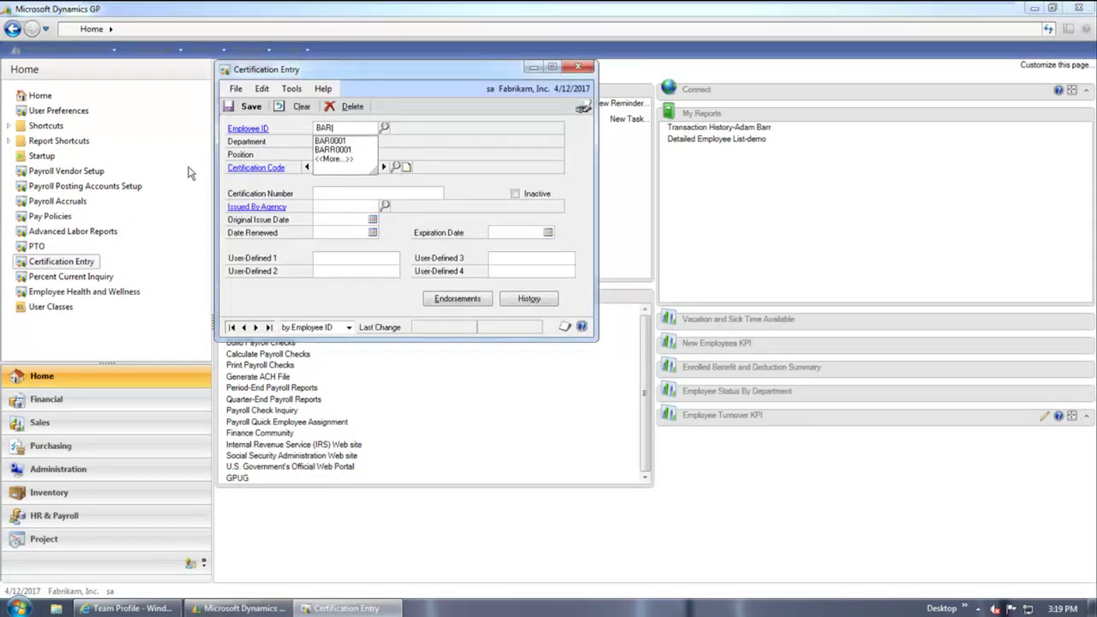
pyautogui.press('Down')
pyautogui.press('Down')
pyautogui.press('Down')
pyautogui.press('Up')
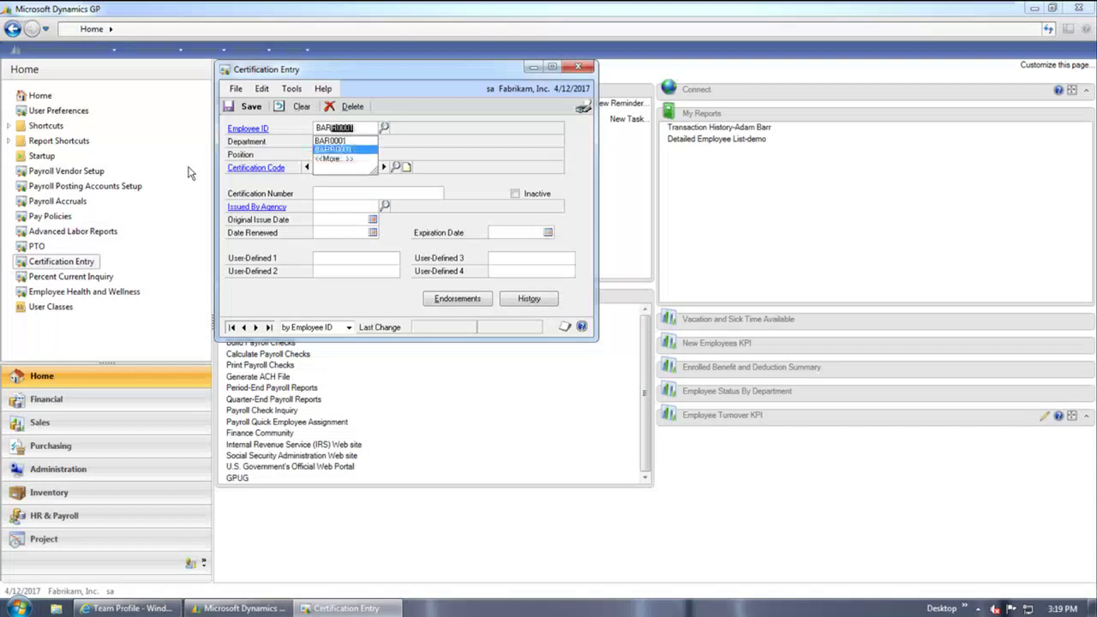
pyautogui.press('Tab')
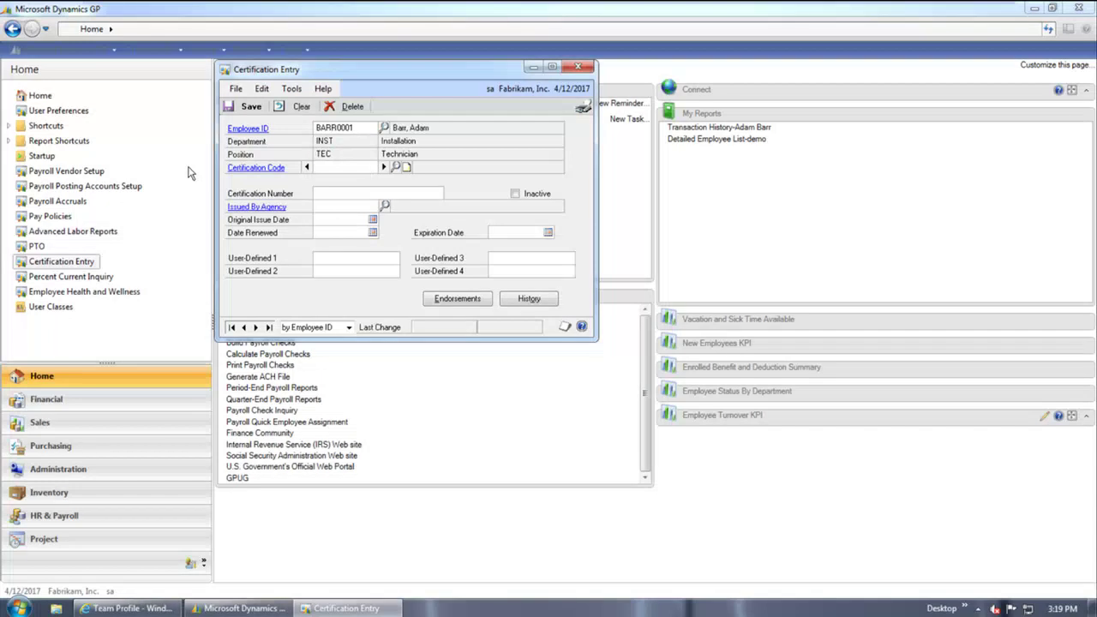
pyautogui.click(384, 167)
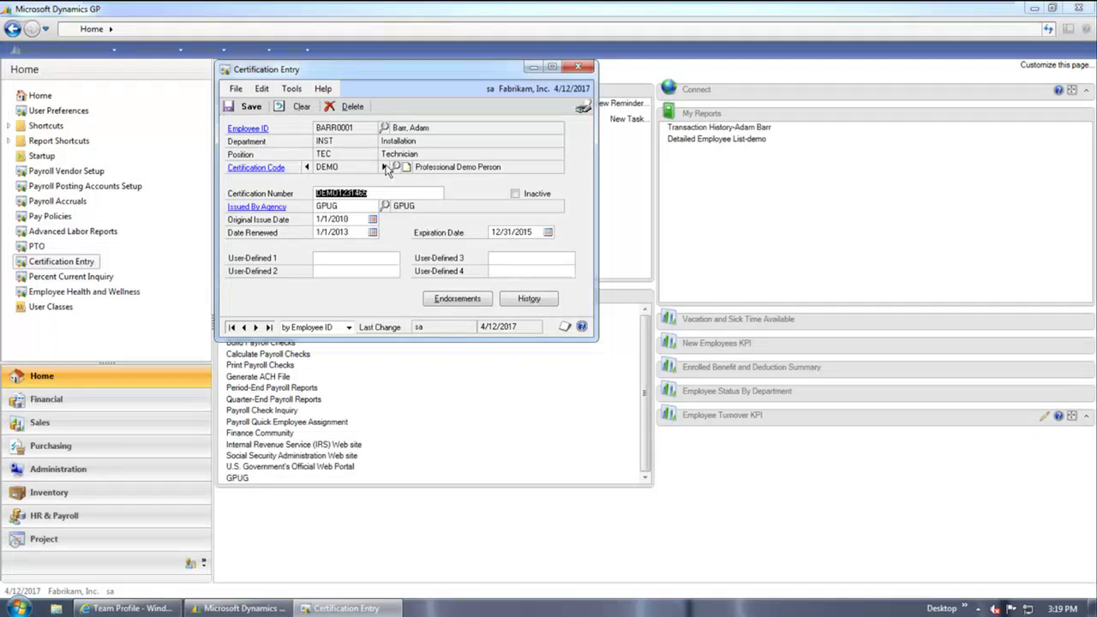
pyautogui.click(592, 68)
# Run a Percent Current Inquiry on certifications for department INST and position TEC
pyautogui.click(91, 278)
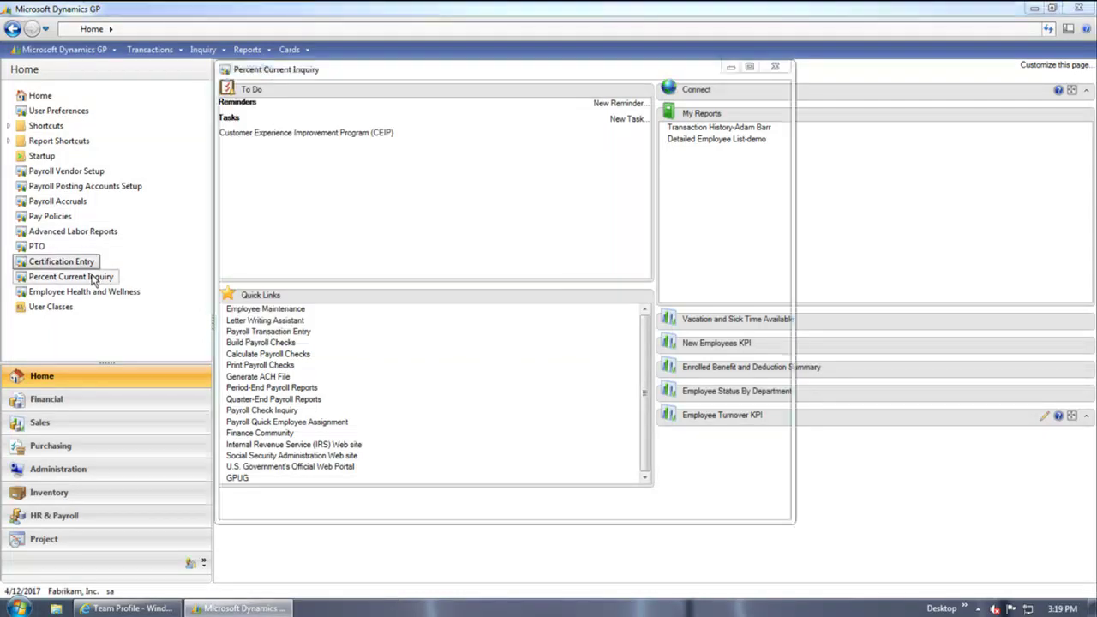
pyautogui.write('INST')
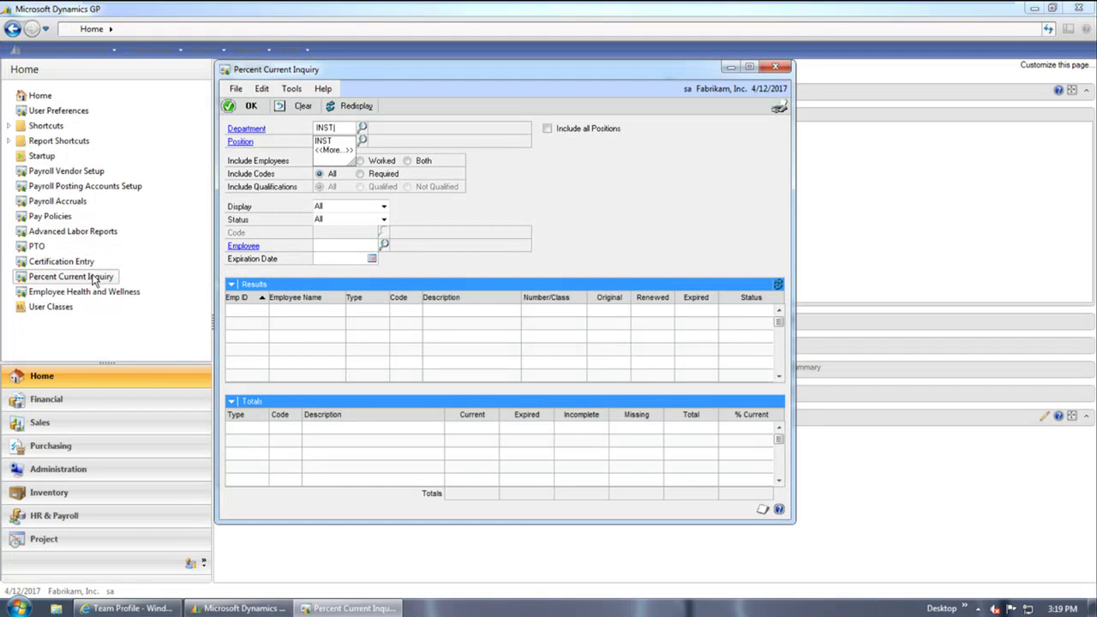
pyautogui.press('Tab')
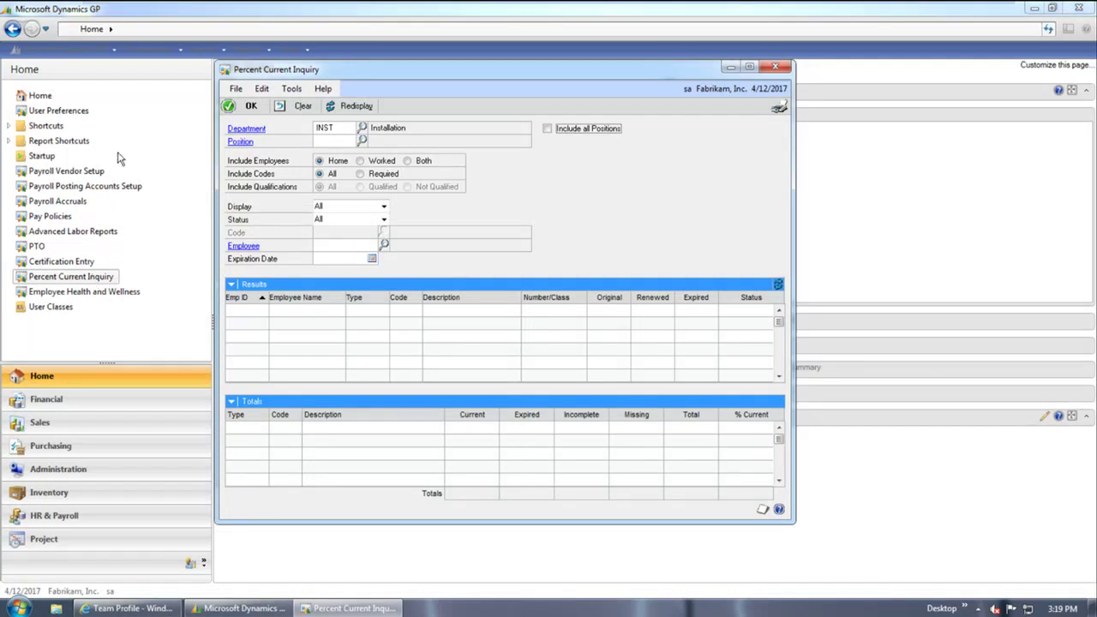
pyautogui.click(326, 144)
pyautogui.write('TEC')
pyautogui.press('Tab')
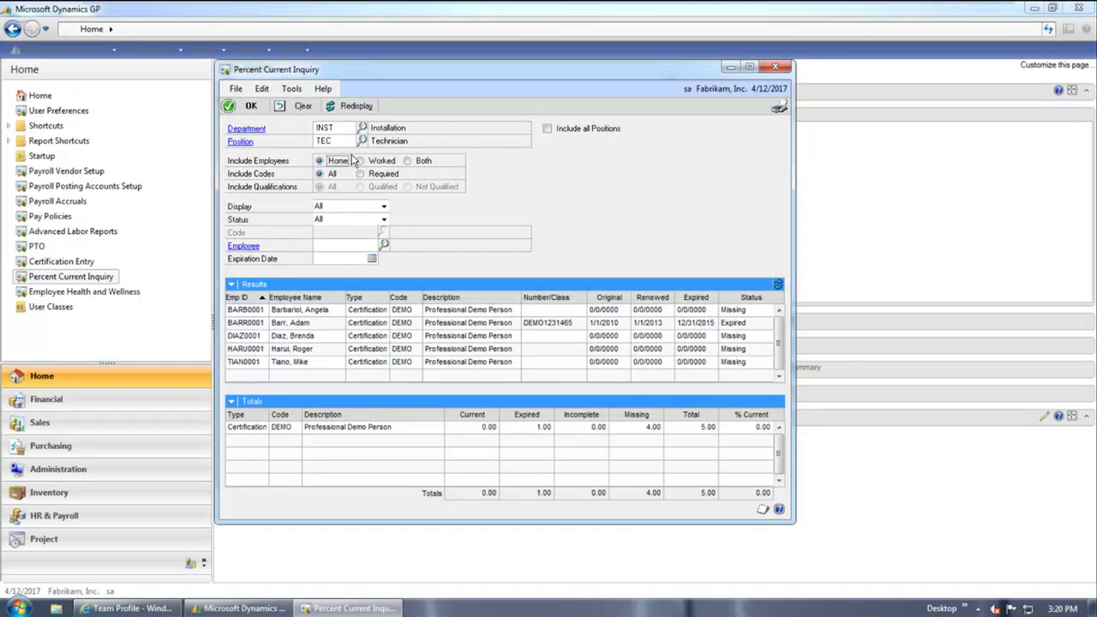
# Close the Percent Current Inquiry window and open SmartList
pyautogui.click(775, 67)
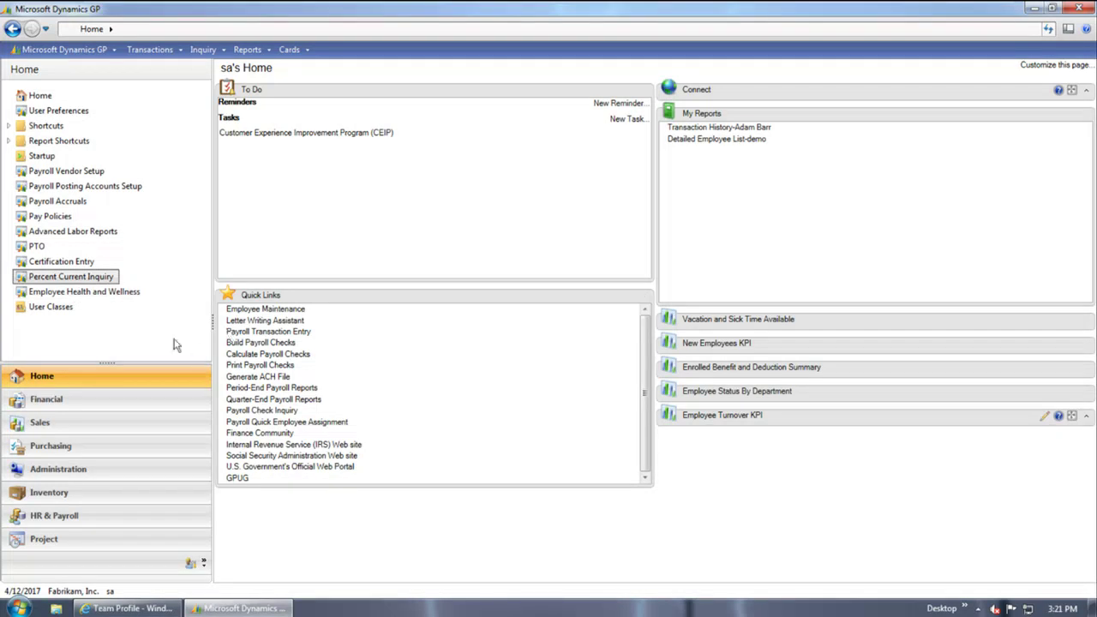
pyautogui.click(76, 51)
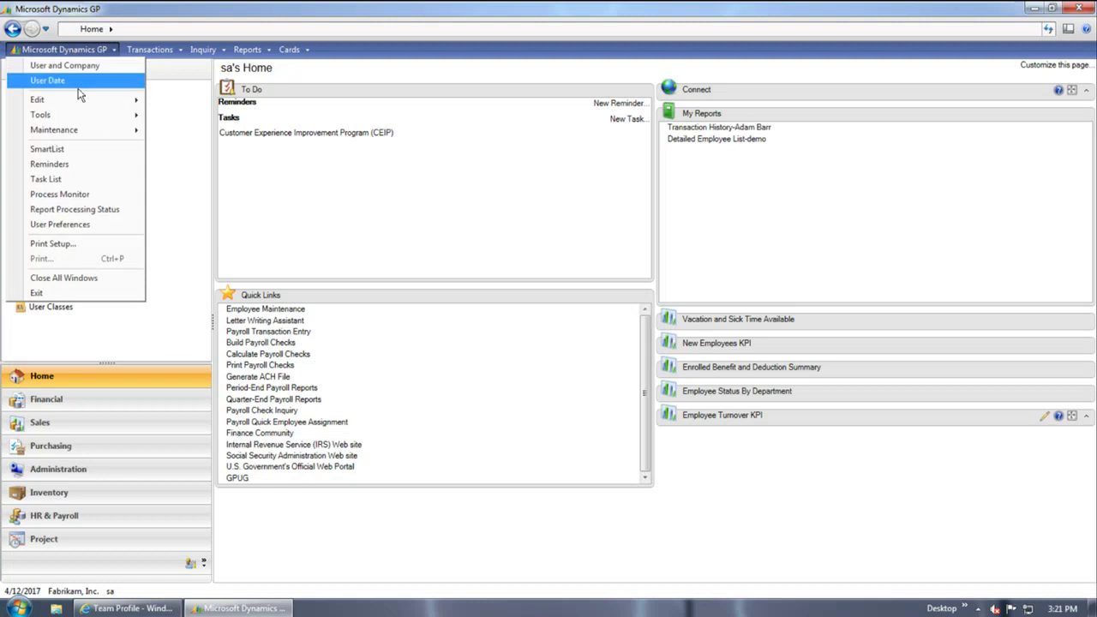
pyautogui.click(77, 150)
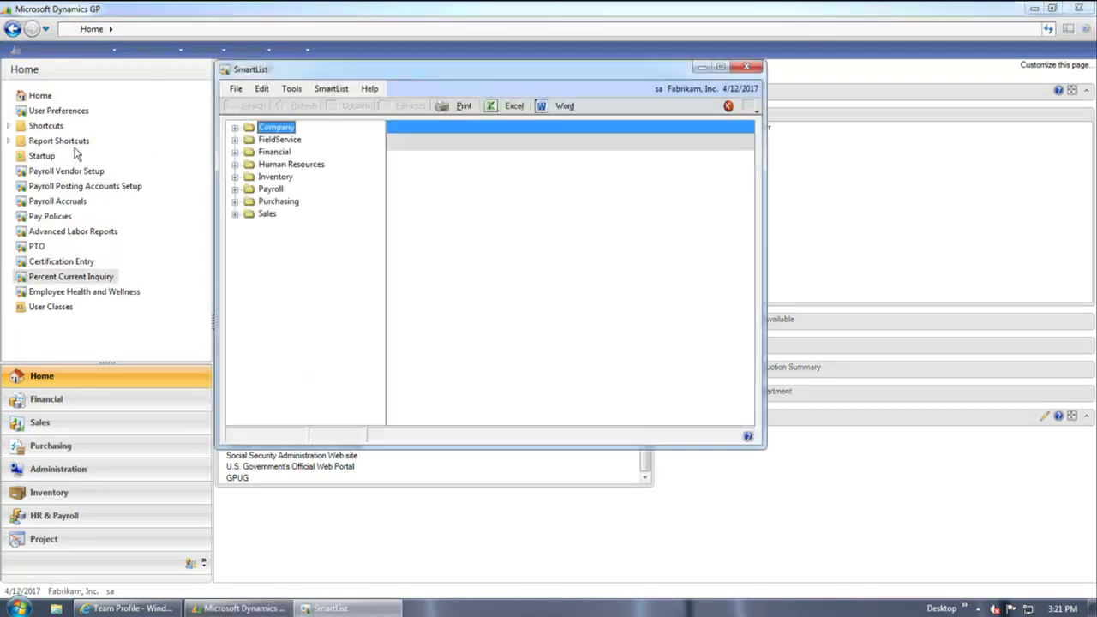
# Expand the Human Resources and Payroll categories in SmartList and view the Payroll Employees list in a maximized window
pyautogui.click(277, 166)
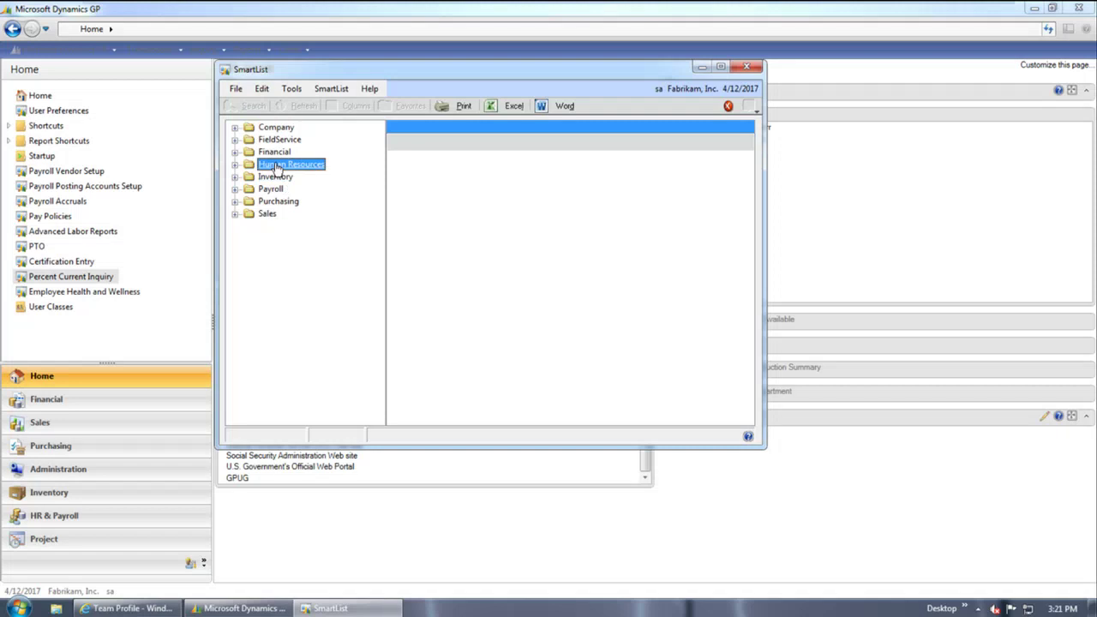
pyautogui.click(235, 164)
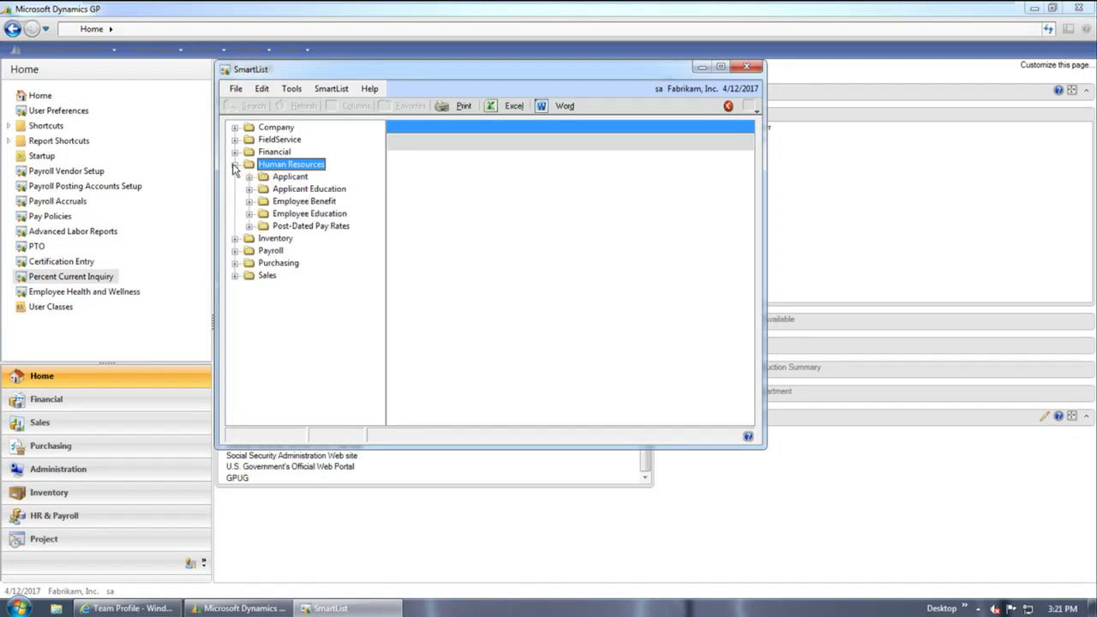
pyautogui.click(235, 250)
pyautogui.click(289, 275)
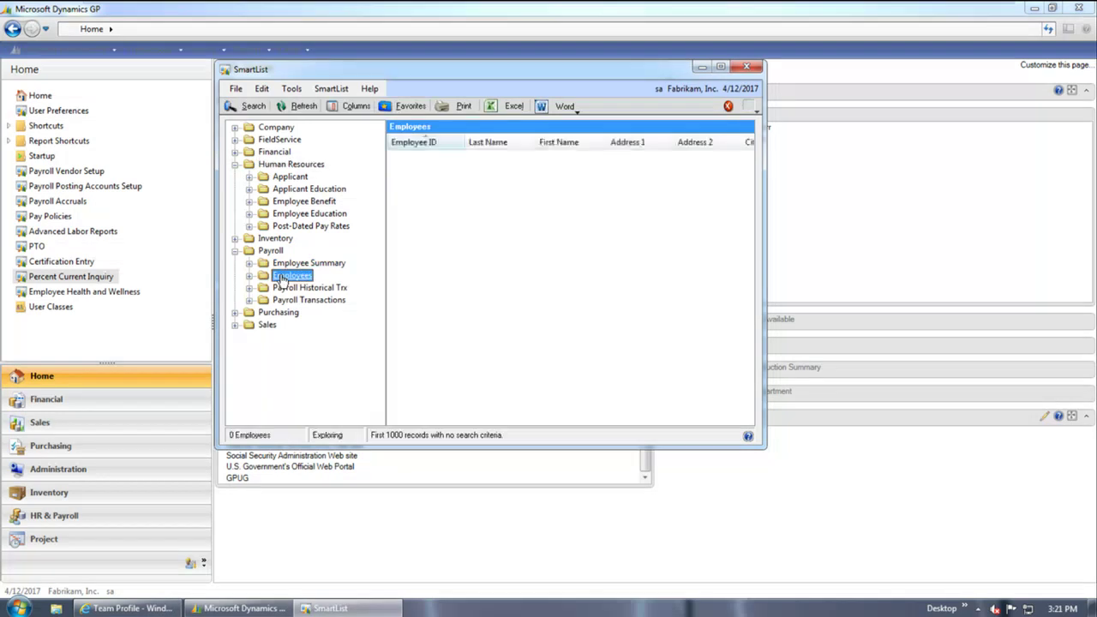
pyautogui.click(721, 66)
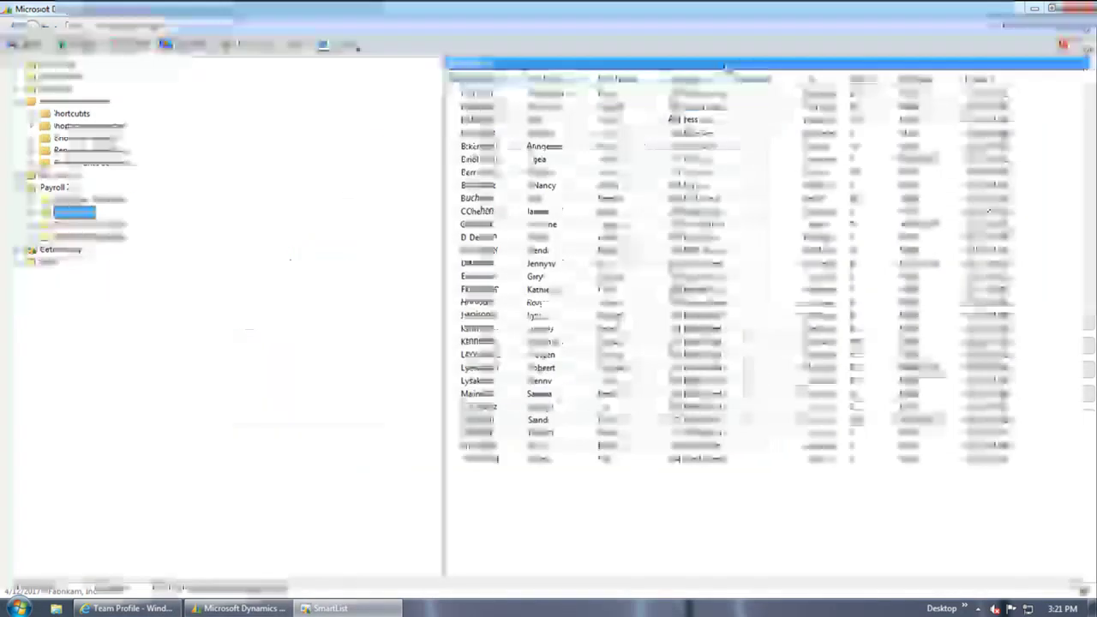